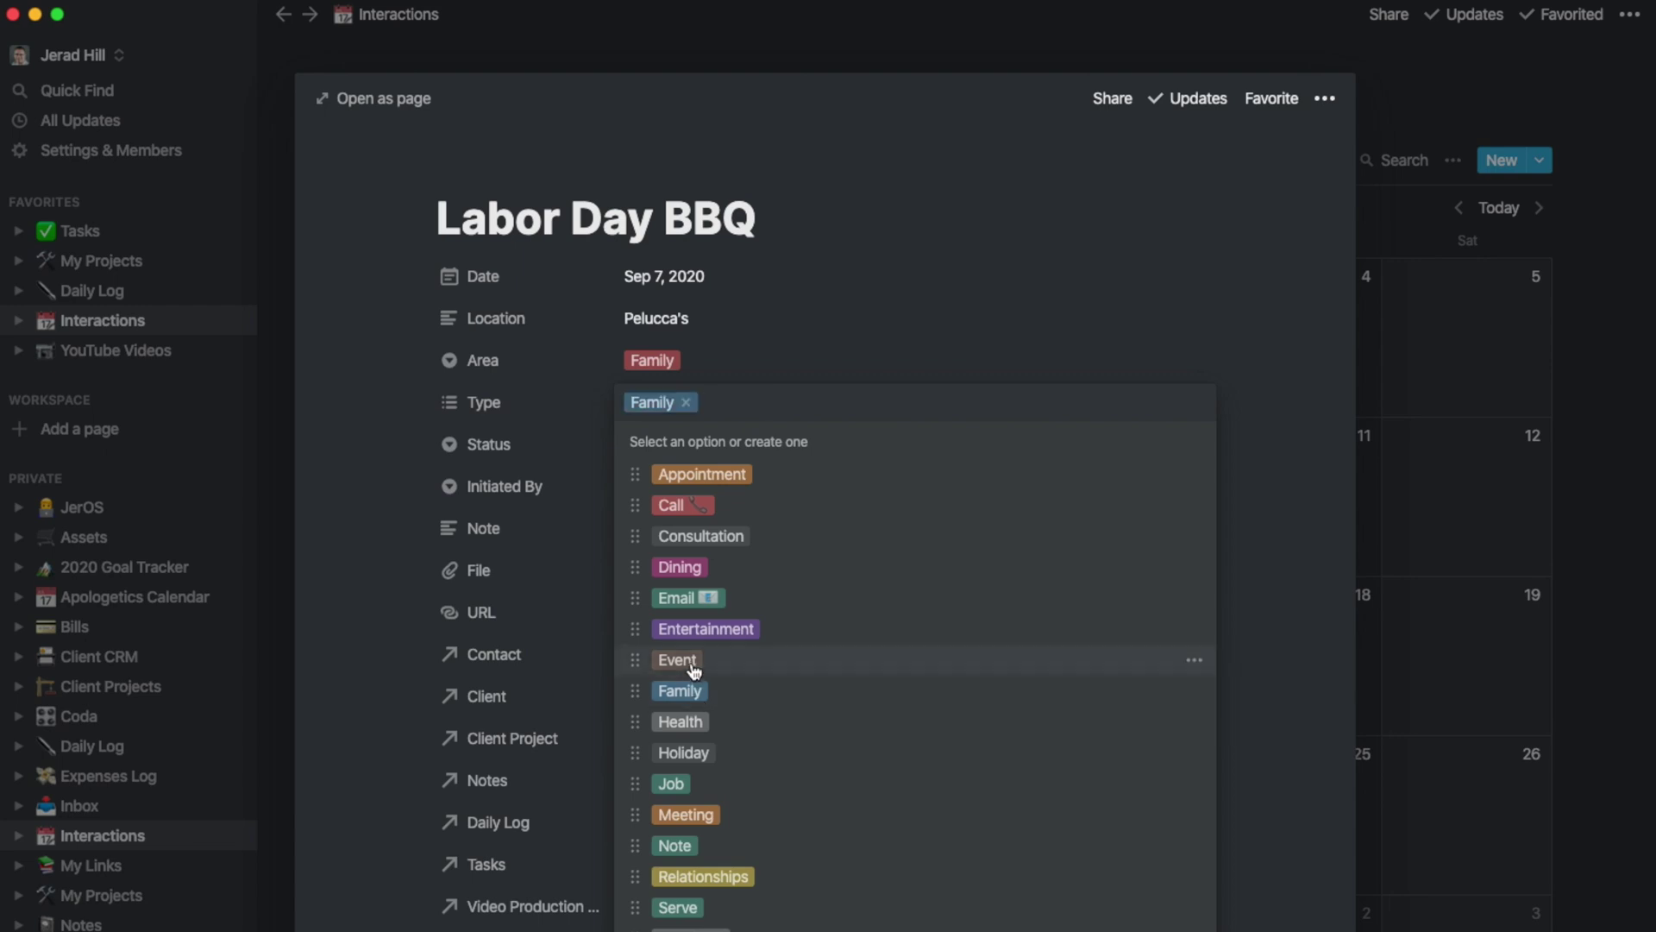
Step: Add Holiday and Relationships to the Type property of the Labor Day BBQ entry
click(695, 754)
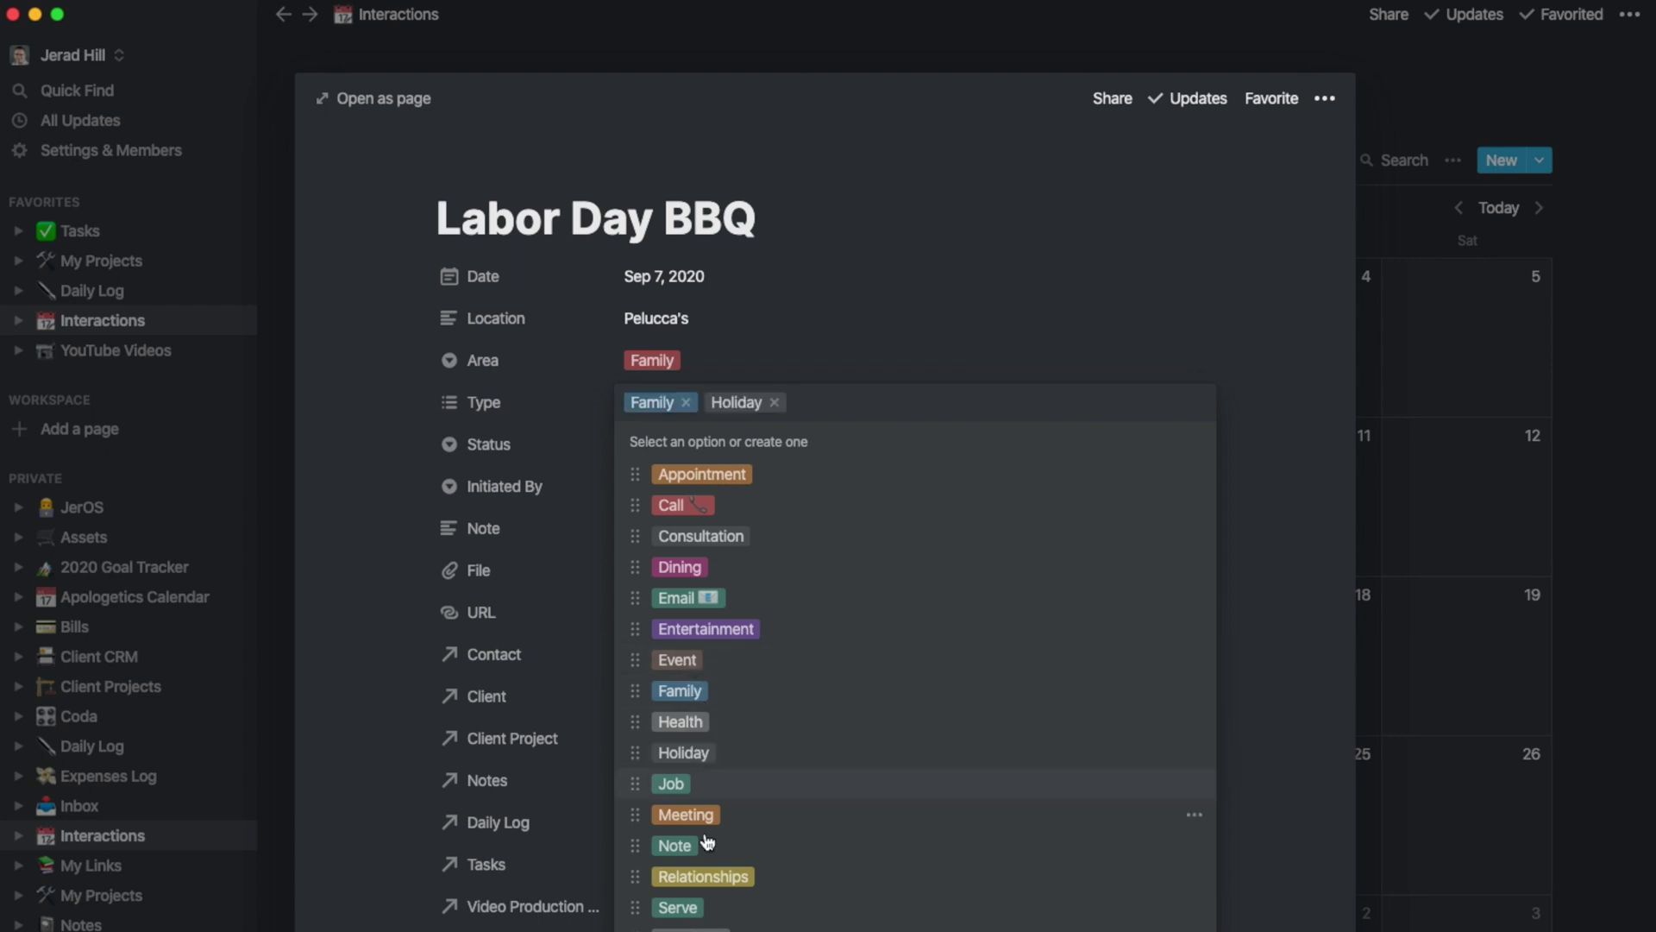
click(703, 876)
Step: Set the Labor Day BBQ entry's Status to Completed and Initiated By to Them
click(655, 445)
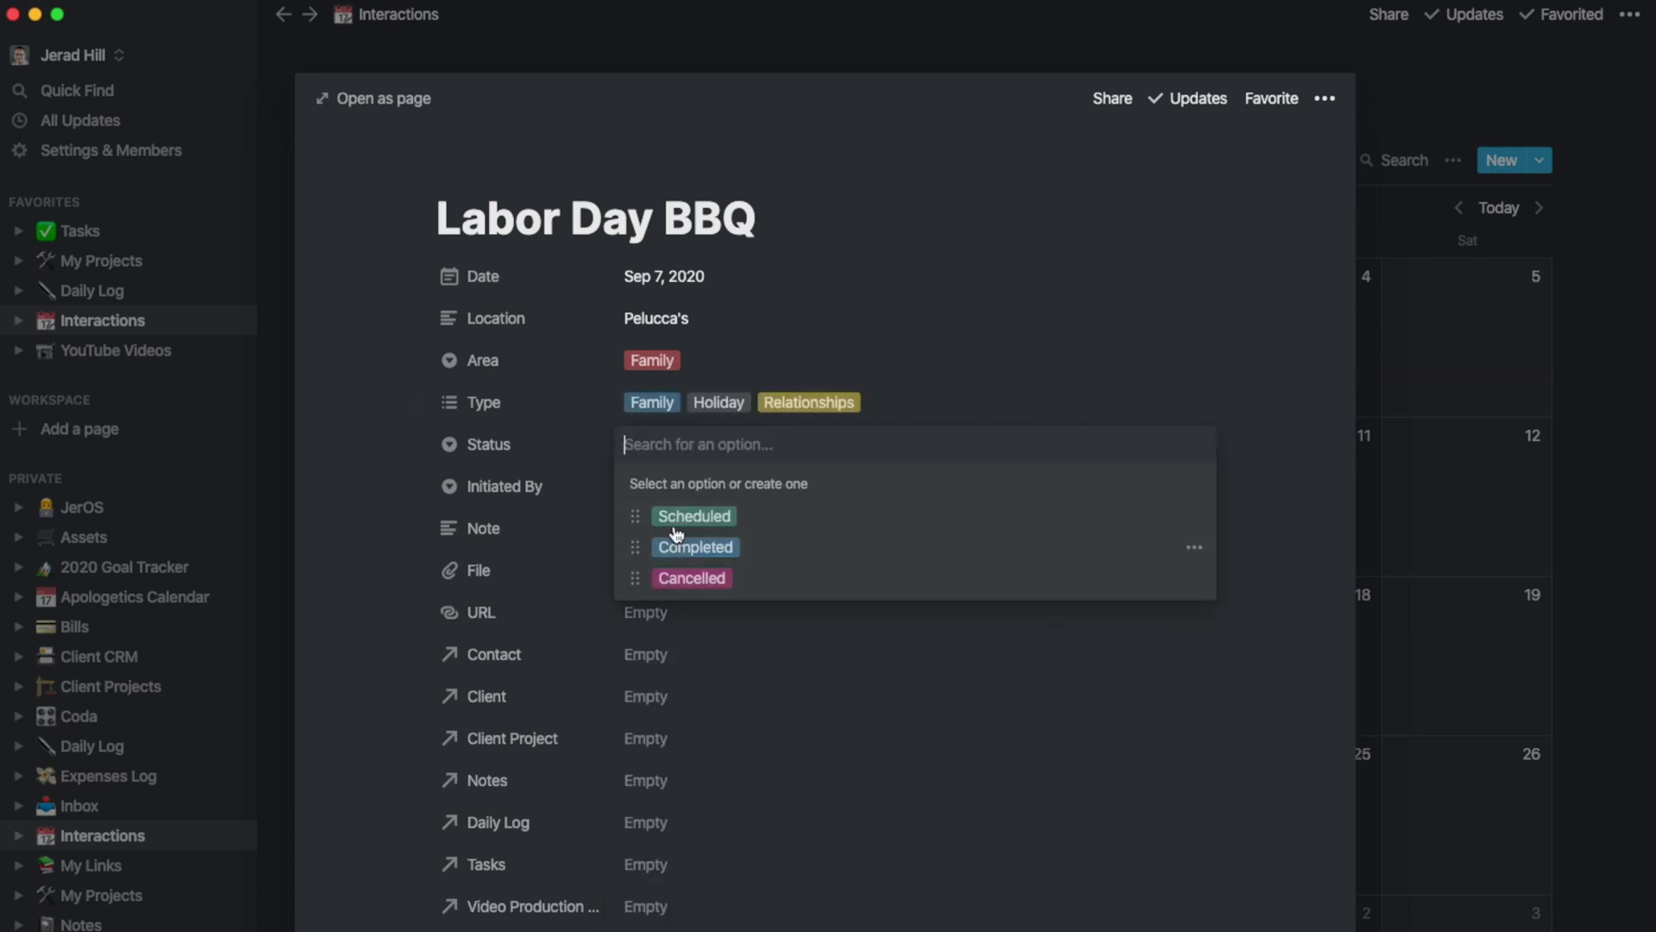
click(680, 547)
click(649, 486)
click(682, 590)
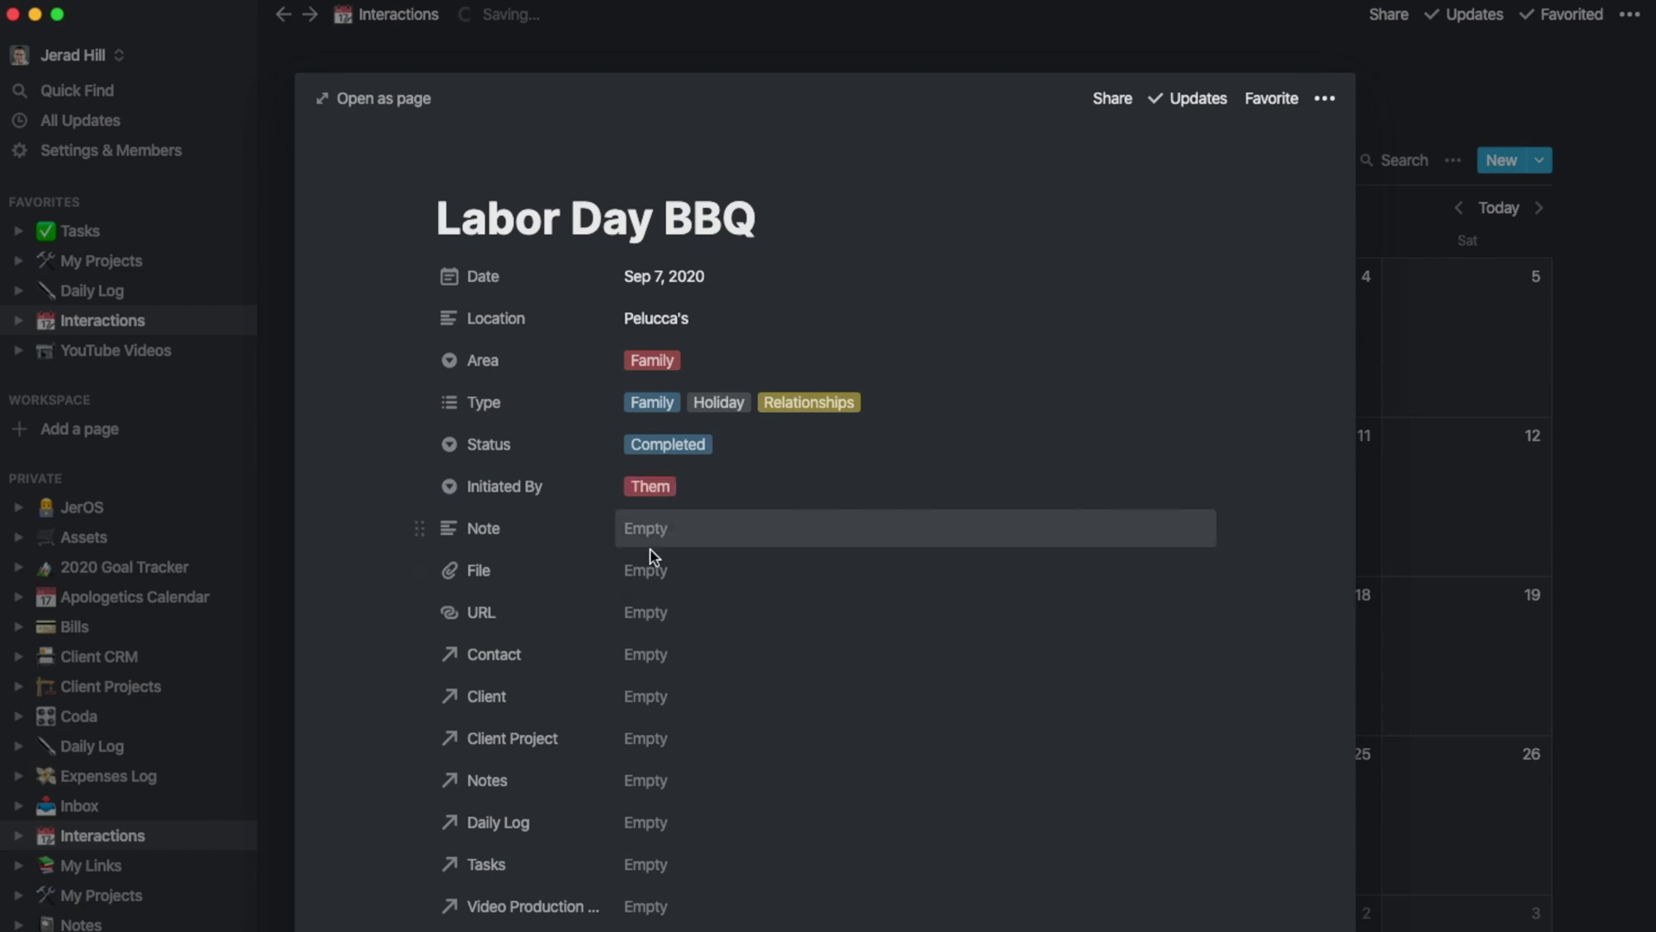
Step: Link the five attendees' records in the Contact property, finding them by first name in the Contacts database
click(670, 657)
text(Jason)
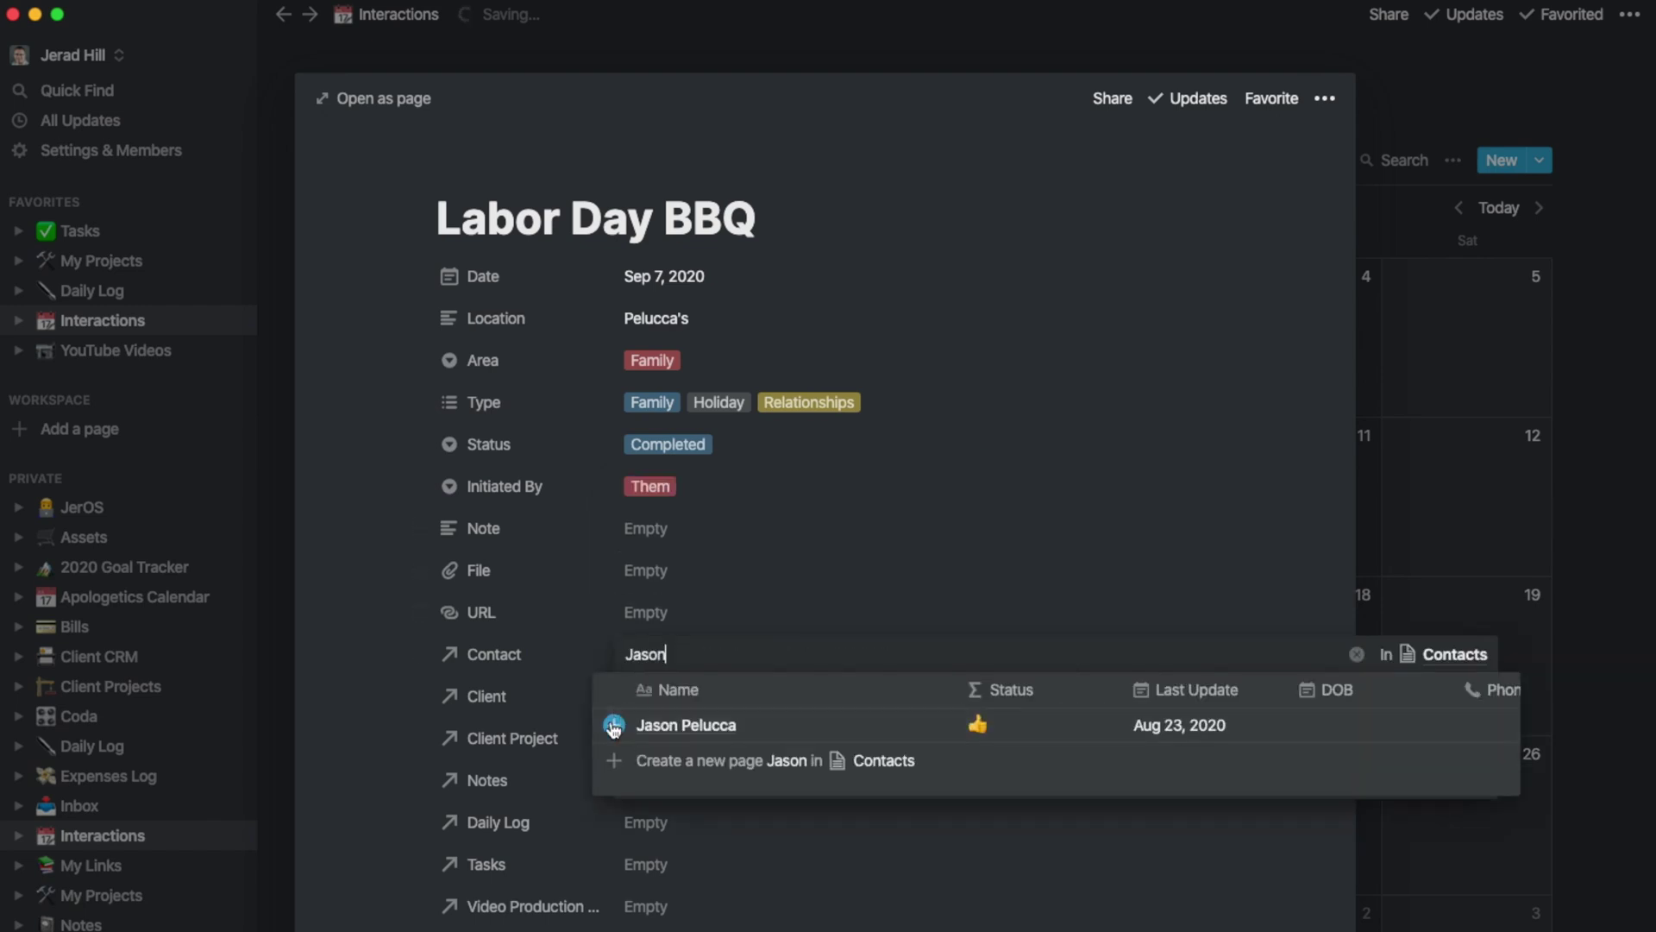
key(ctrl+a)
text(carie)
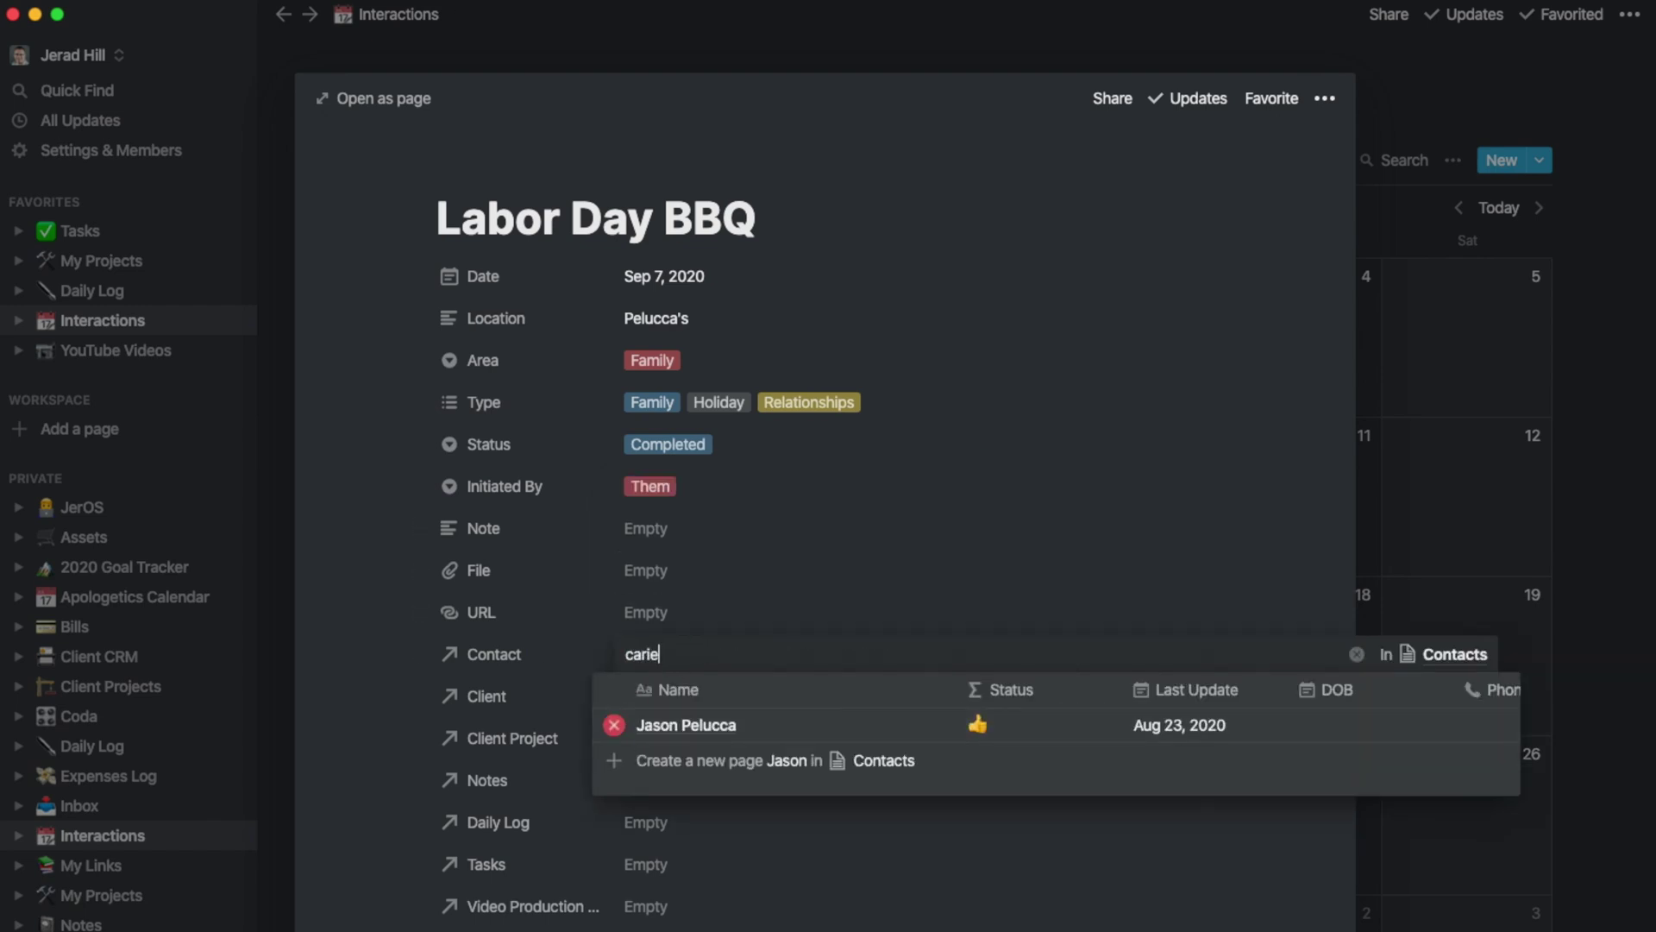
click(613, 727)
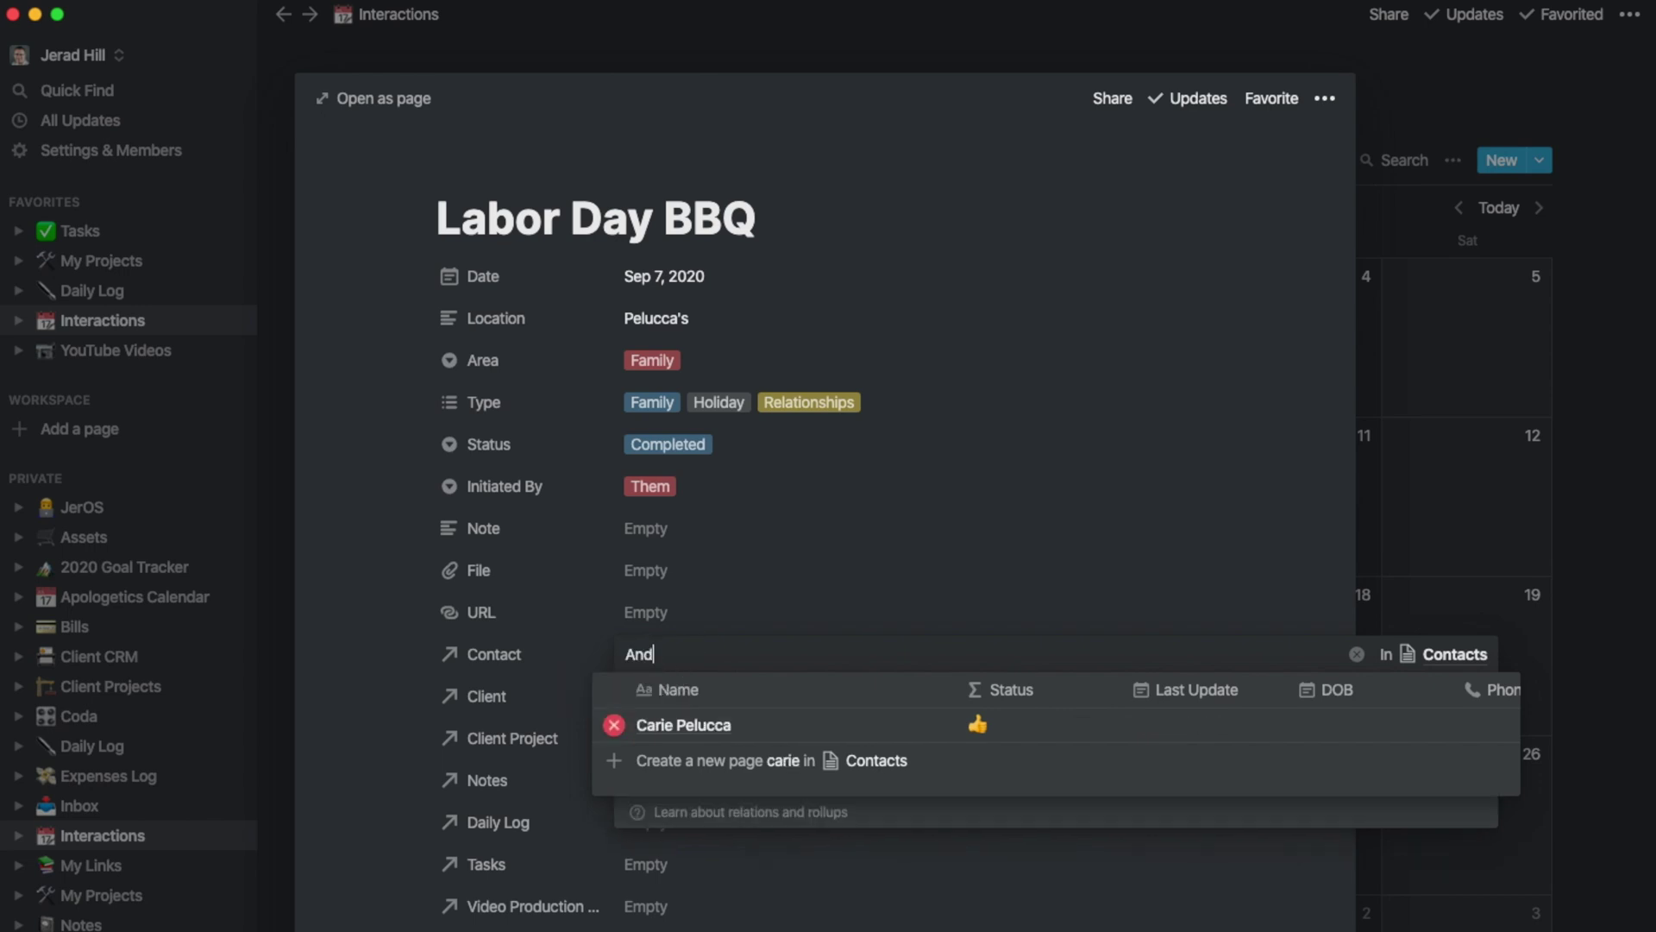
click(613, 725)
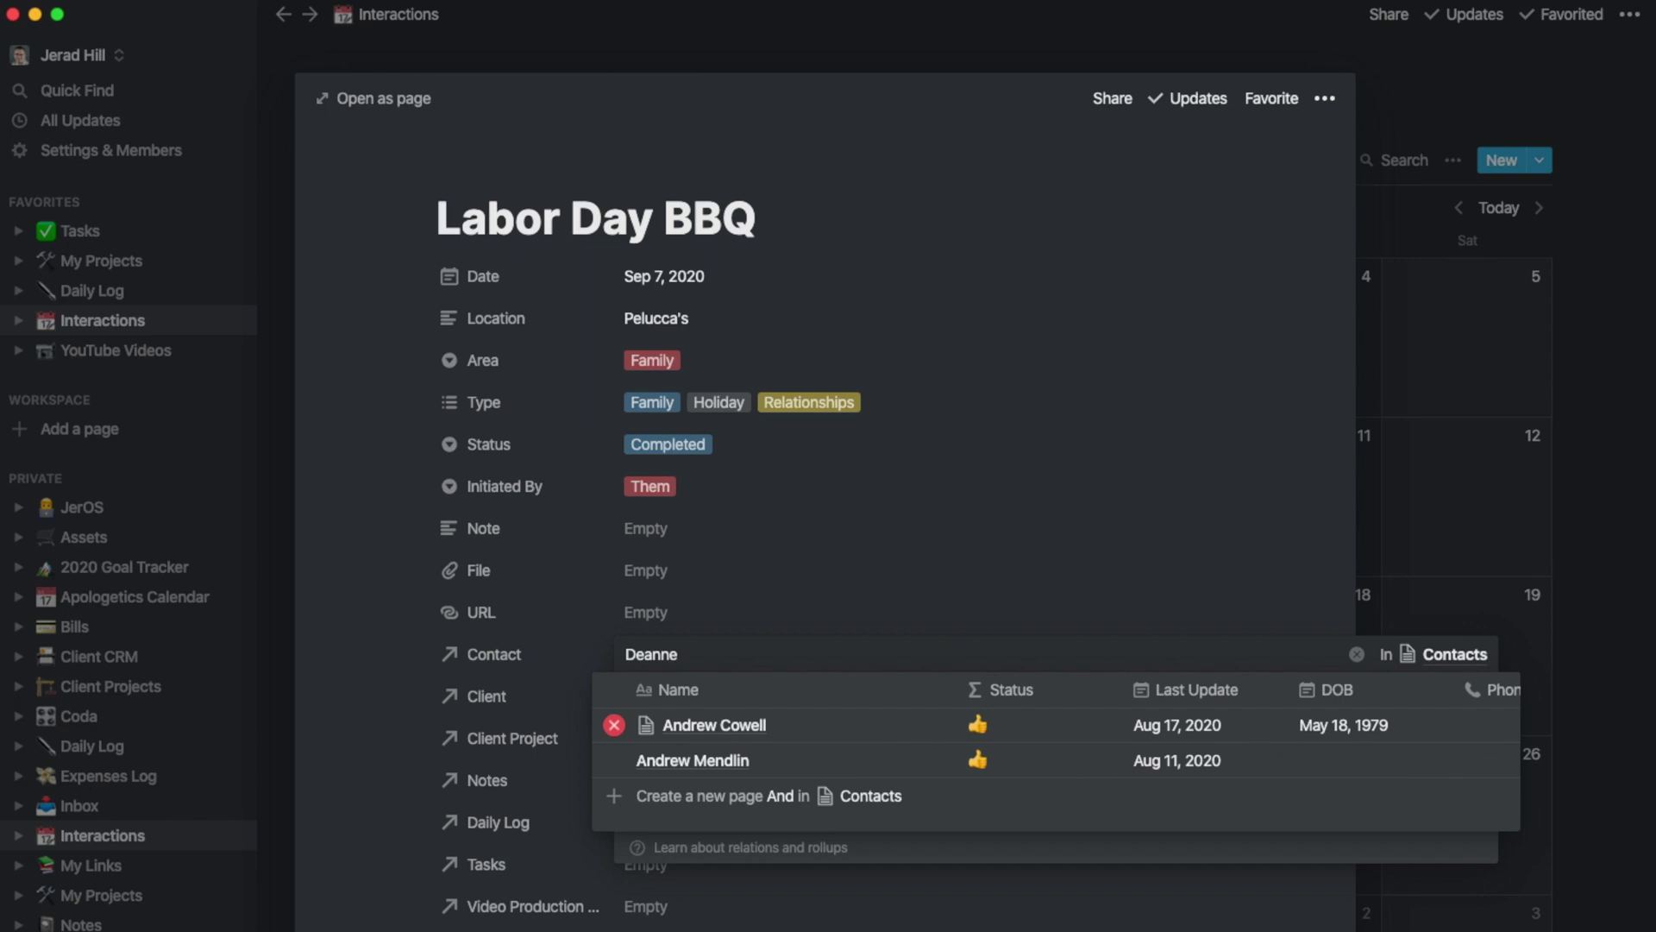
click(614, 724)
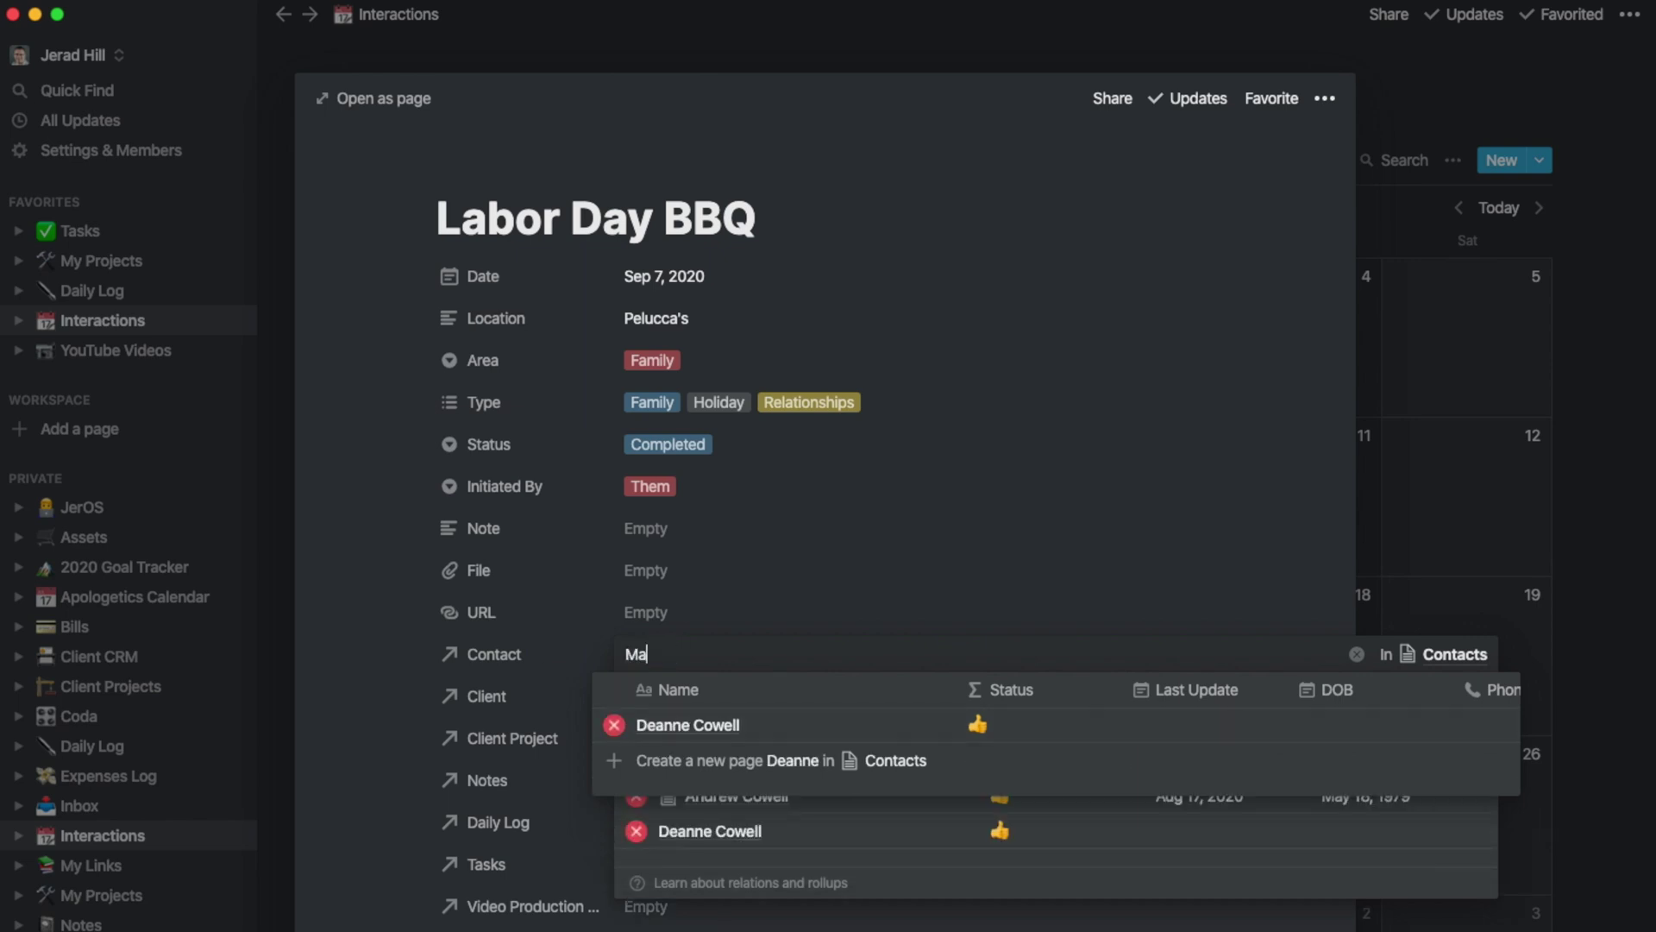
key(Return)
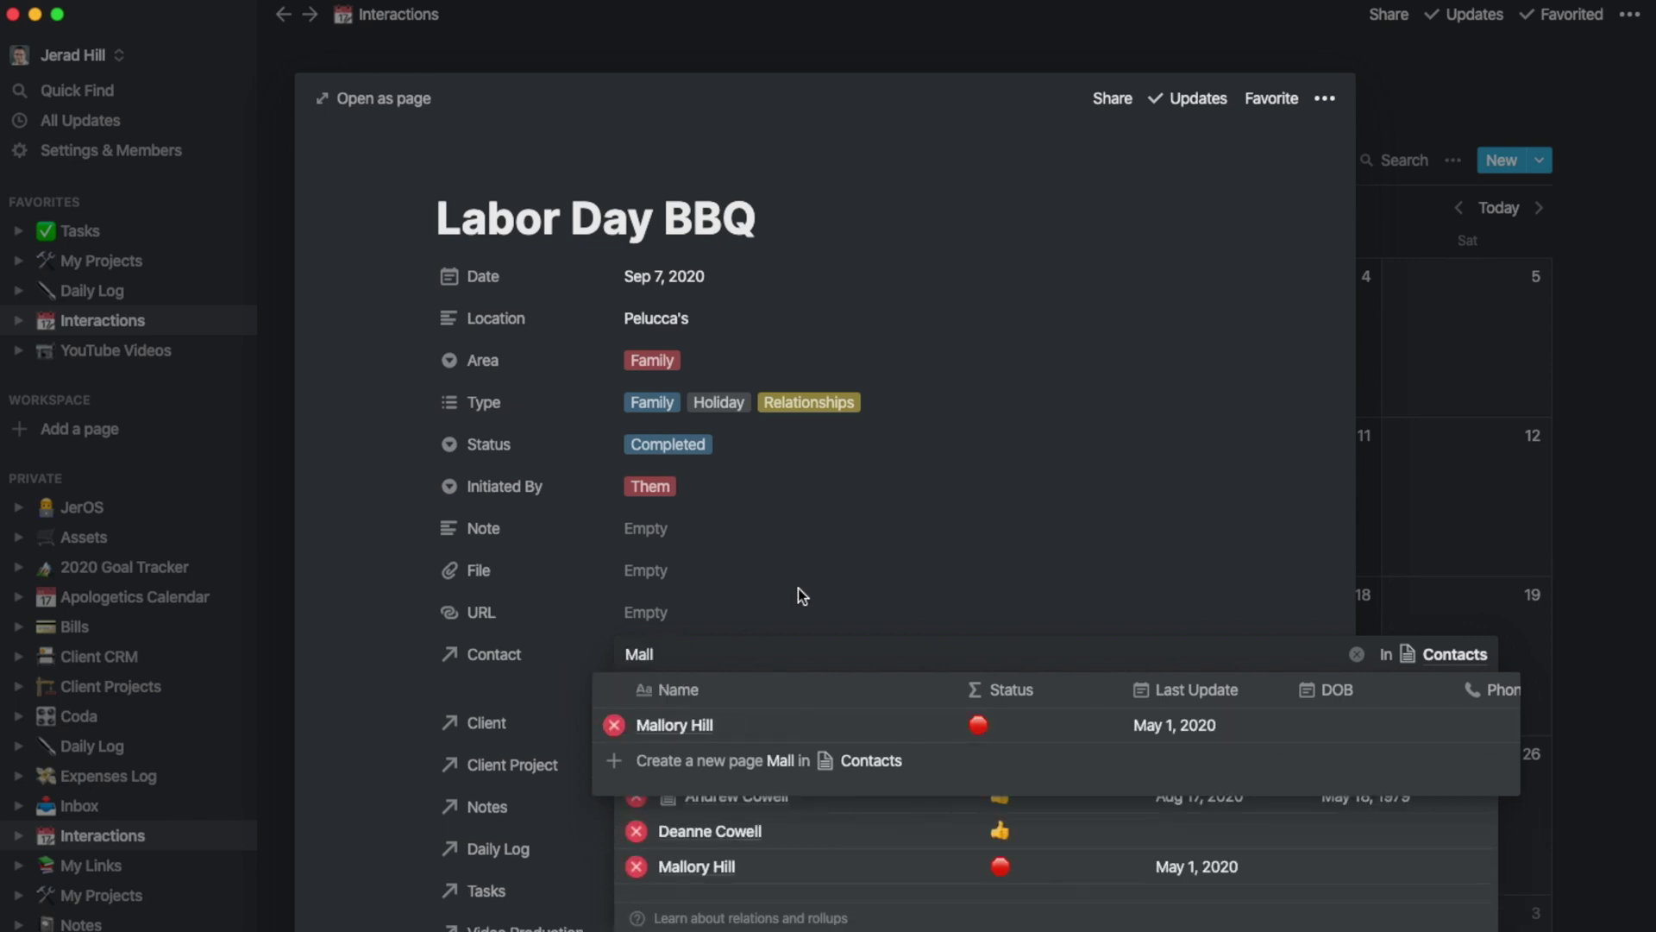
click(798, 588)
Step: Write a note in the page body that the hosts invited us and another family to BBQ for Labor Day and we had a lot of food
scroll(673, 736, down, 2)
scroll(658, 729, down, 10)
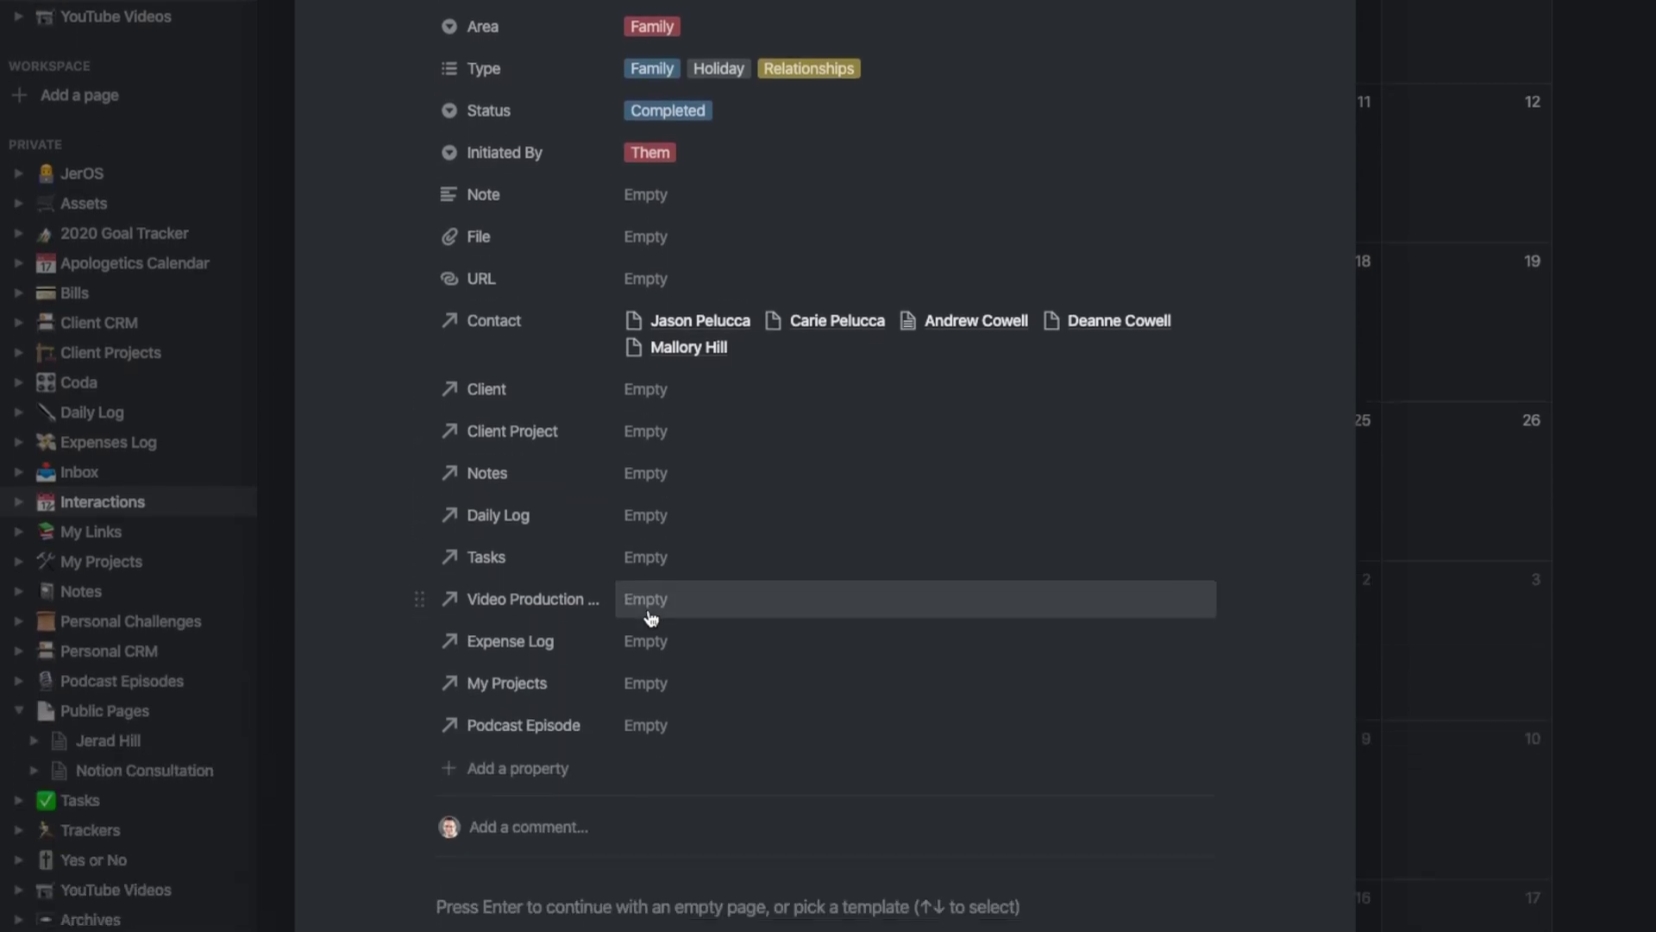
click(525, 690)
text(Ha)
key(BackSpace)
key(BackSpace)
text(J)
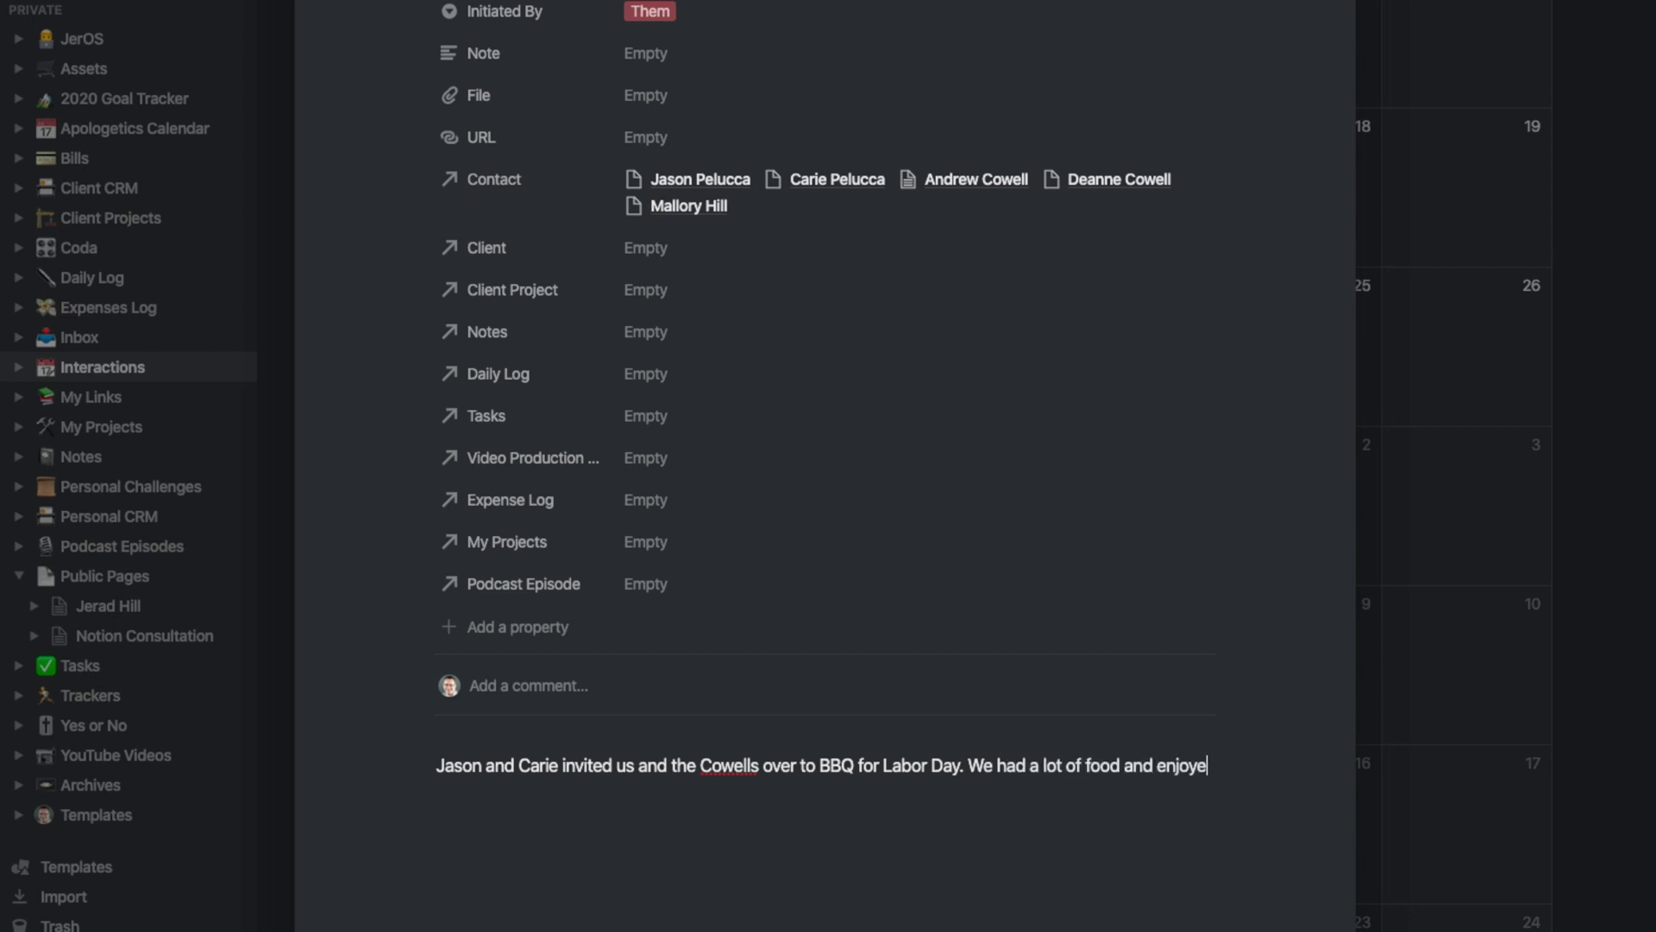
text(d ha)
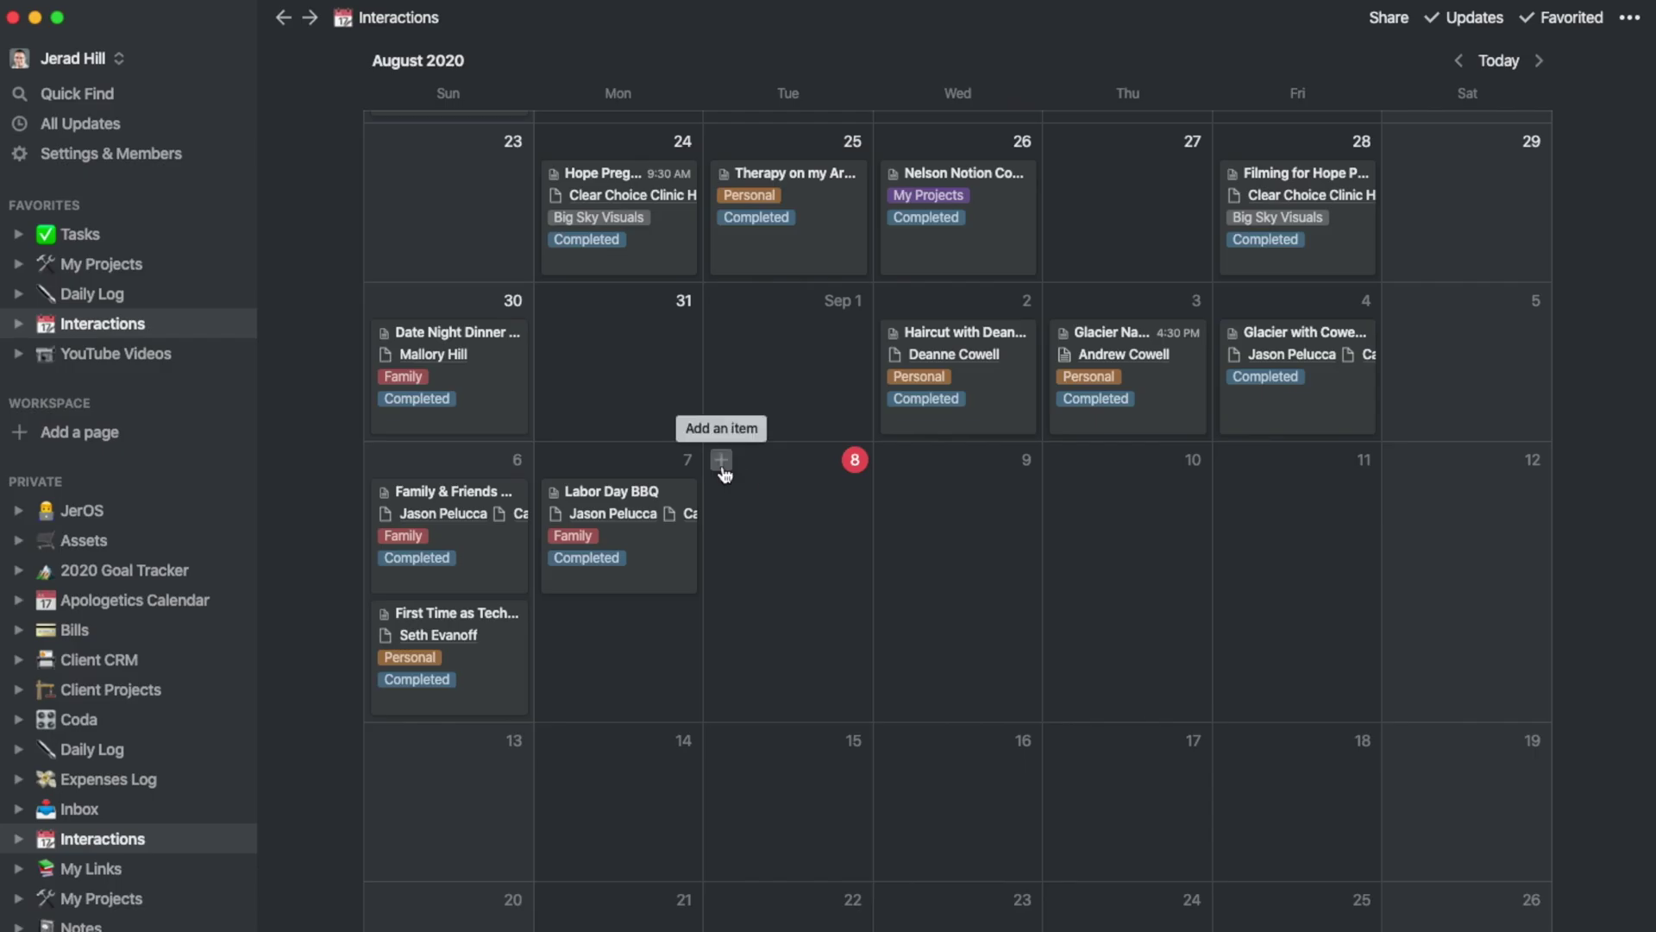
Step: Add a calendar entry named "Sample Meeting" on Sep 8, 2020 and set its time to 9:00 AM
click(715, 459)
text(Sample Meeting)
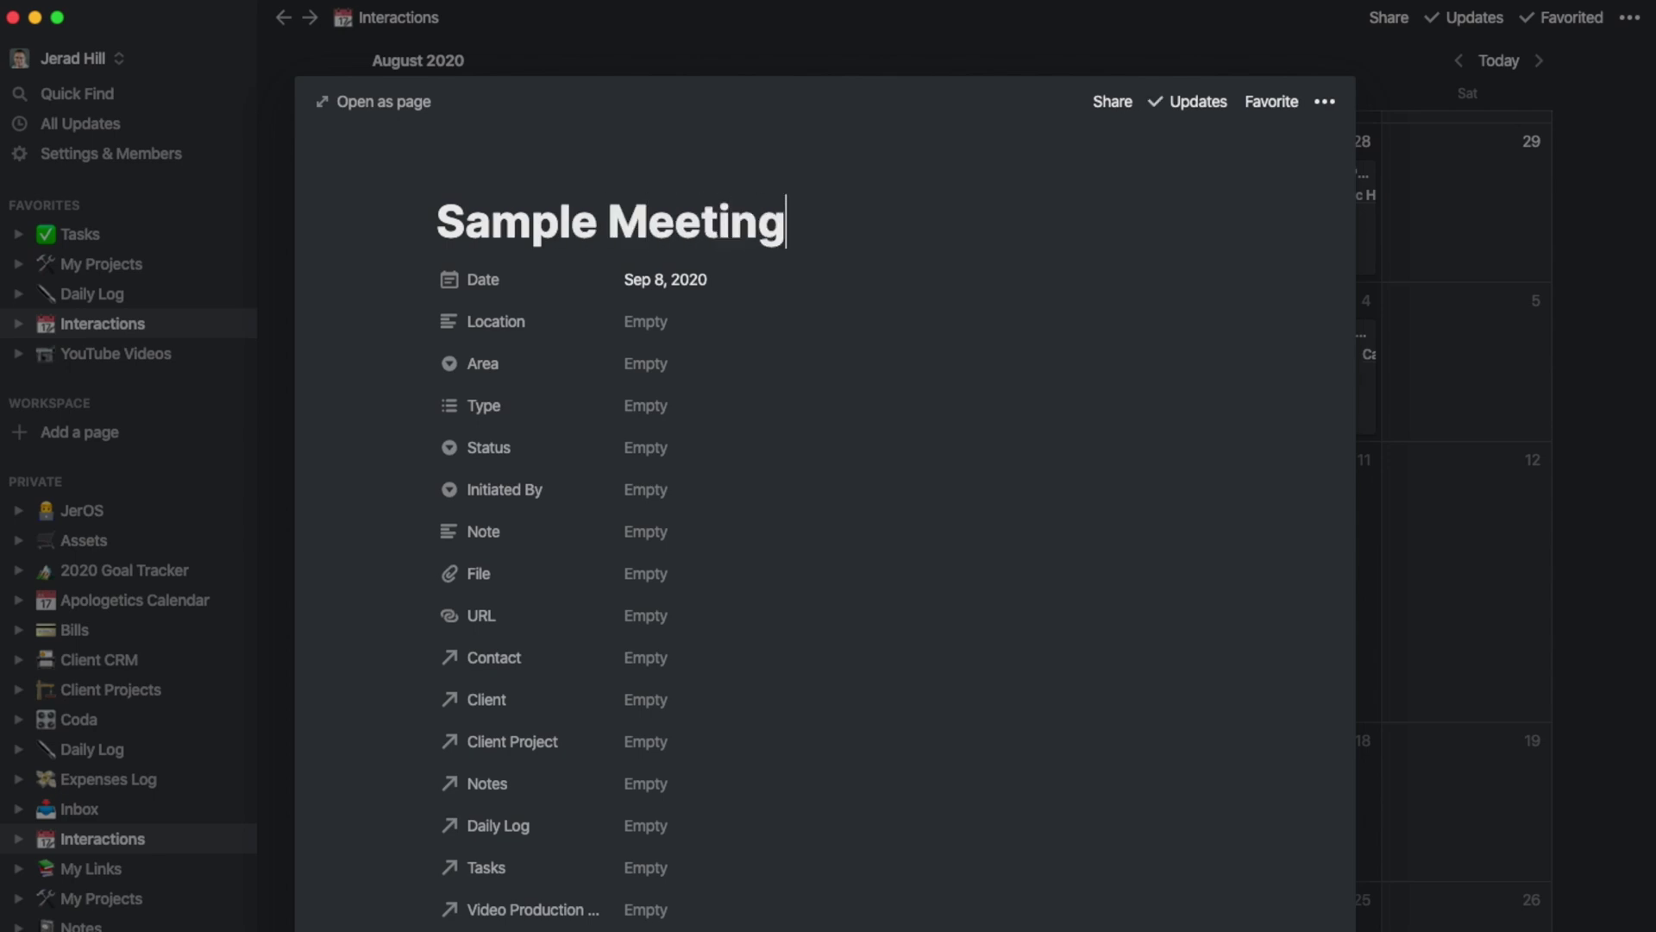
click(691, 278)
click(879, 733)
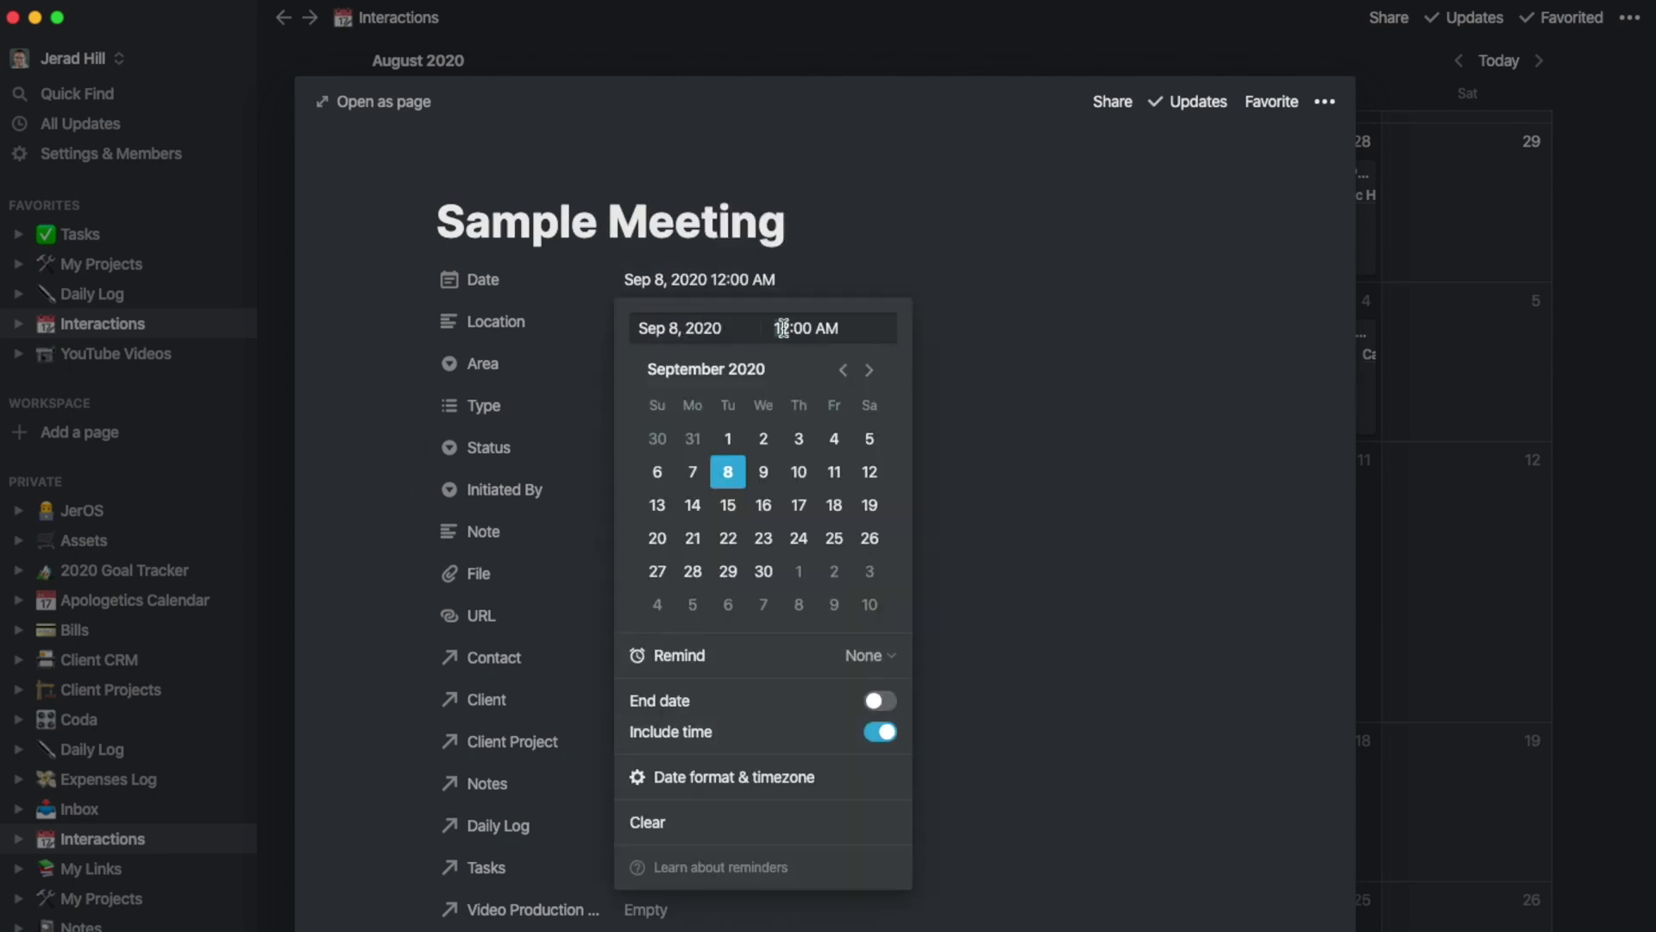
key(Return)
Step: Set the meeting's Area to Hill Media Group and its Type to Video Call, Meeting and Job
click(636, 366)
click(691, 498)
click(645, 406)
click(677, 930)
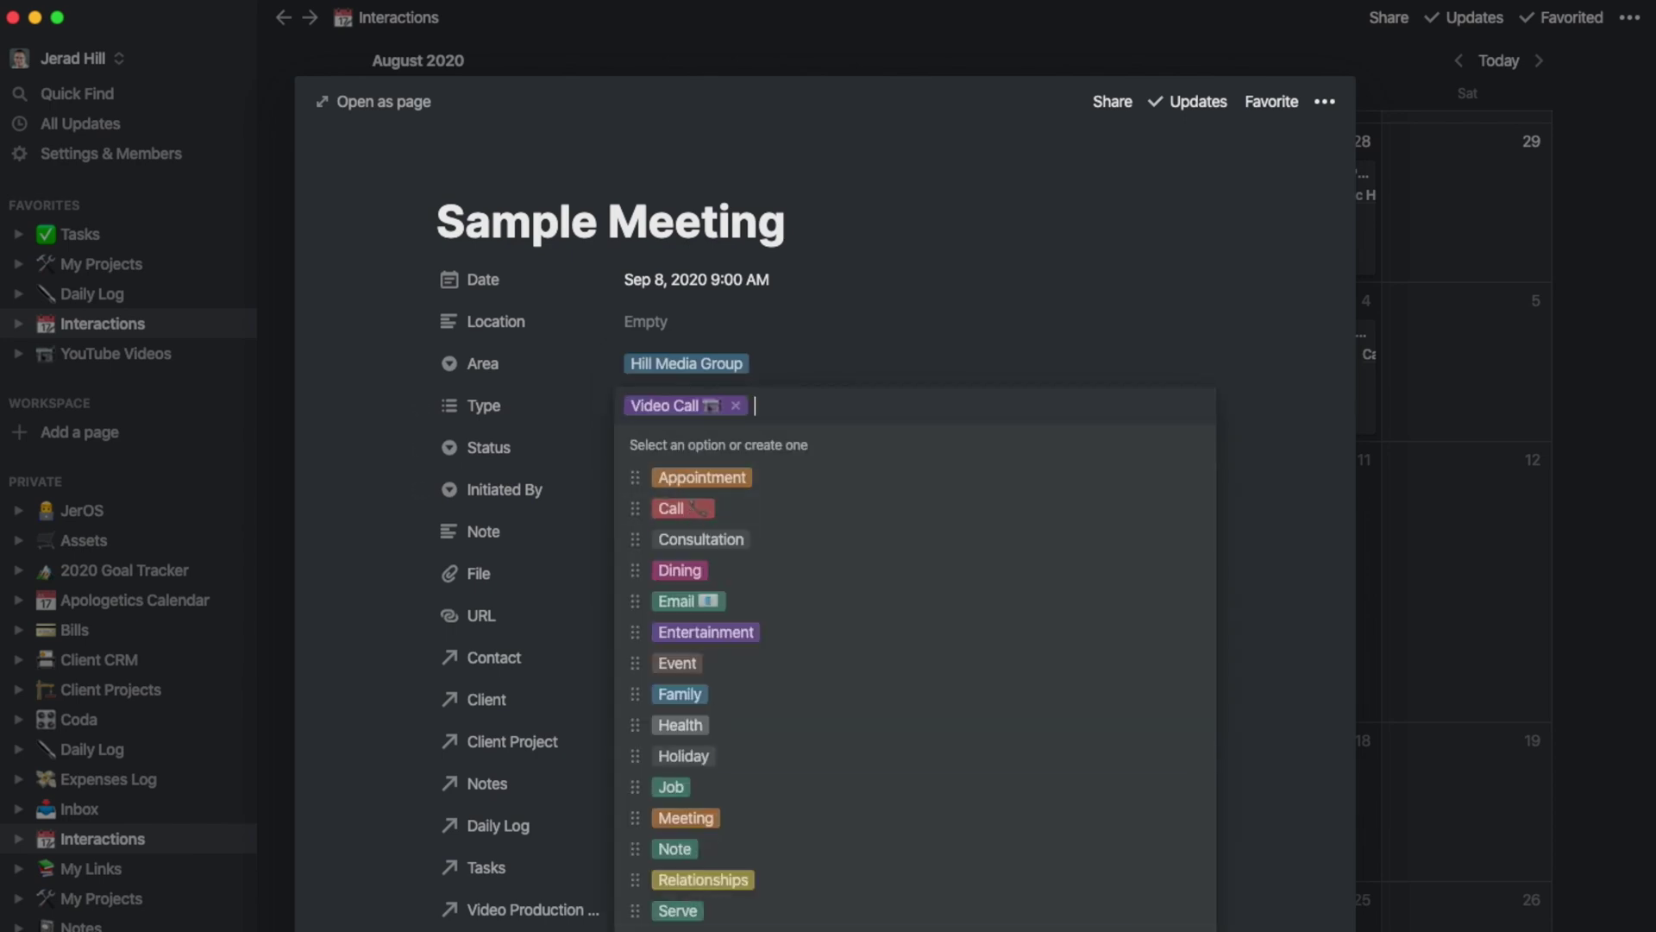
click(689, 818)
click(672, 787)
key(Escape)
Step: Set the meeting's Status to Completed and Initiated By to Me
click(690, 447)
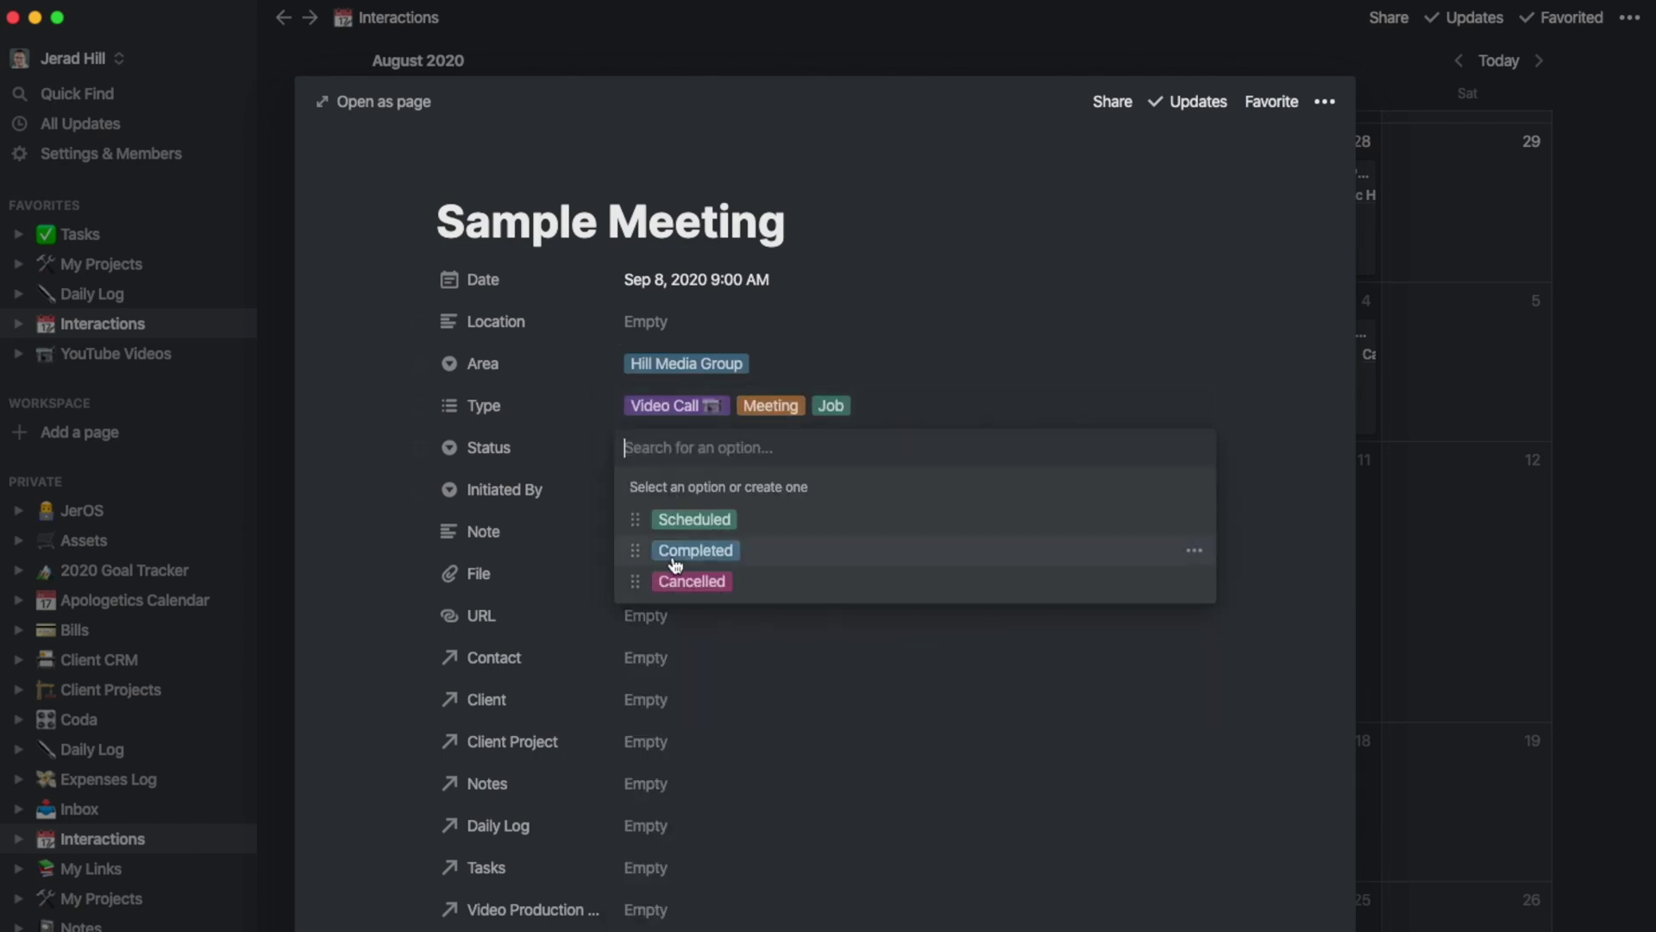
click(679, 553)
click(665, 489)
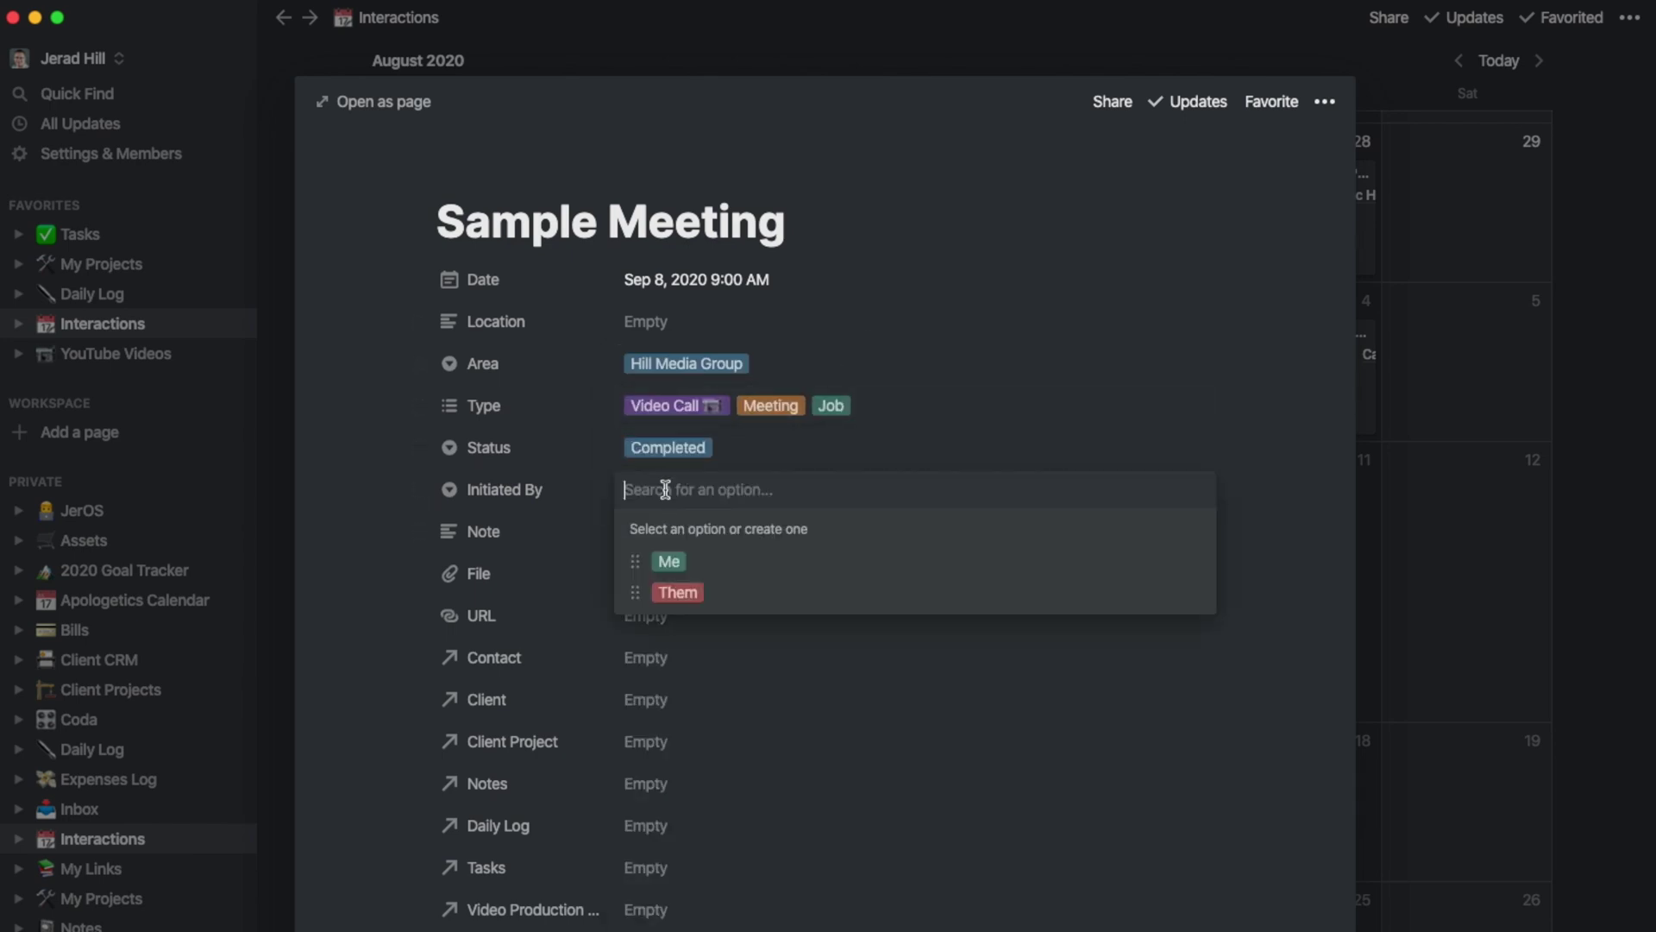
click(667, 561)
Step: Link the attendee's record as the meeting's Contact and Hill Media Group as its Client
click(646, 658)
text(andrew)
click(656, 728)
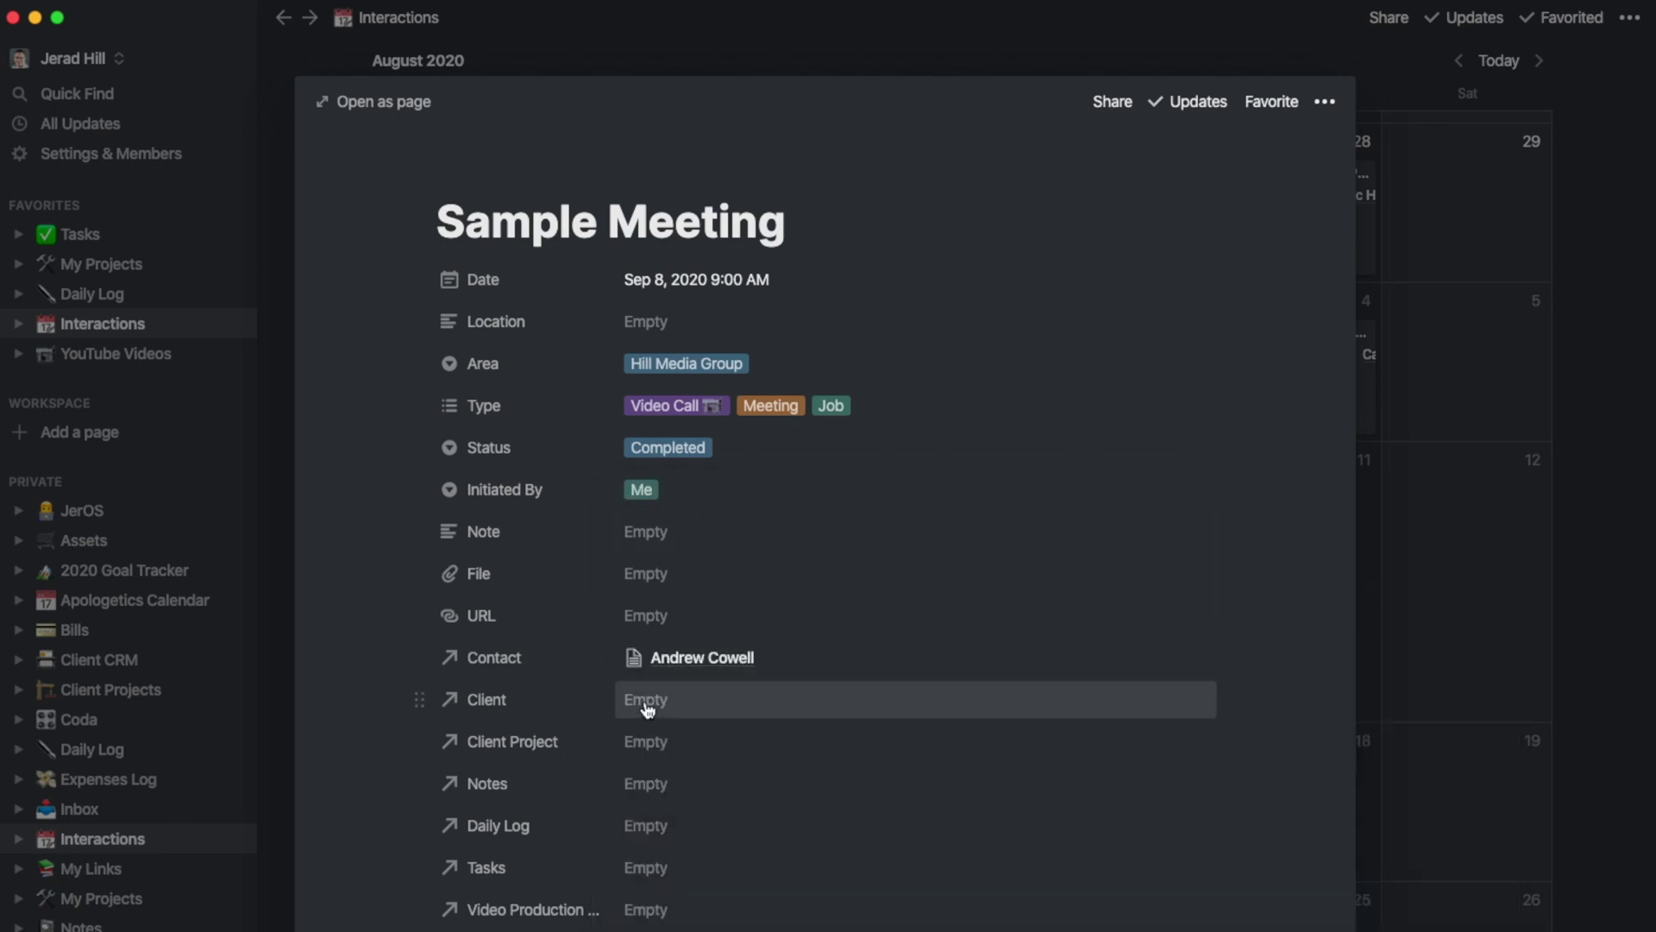
click(647, 701)
text(hill)
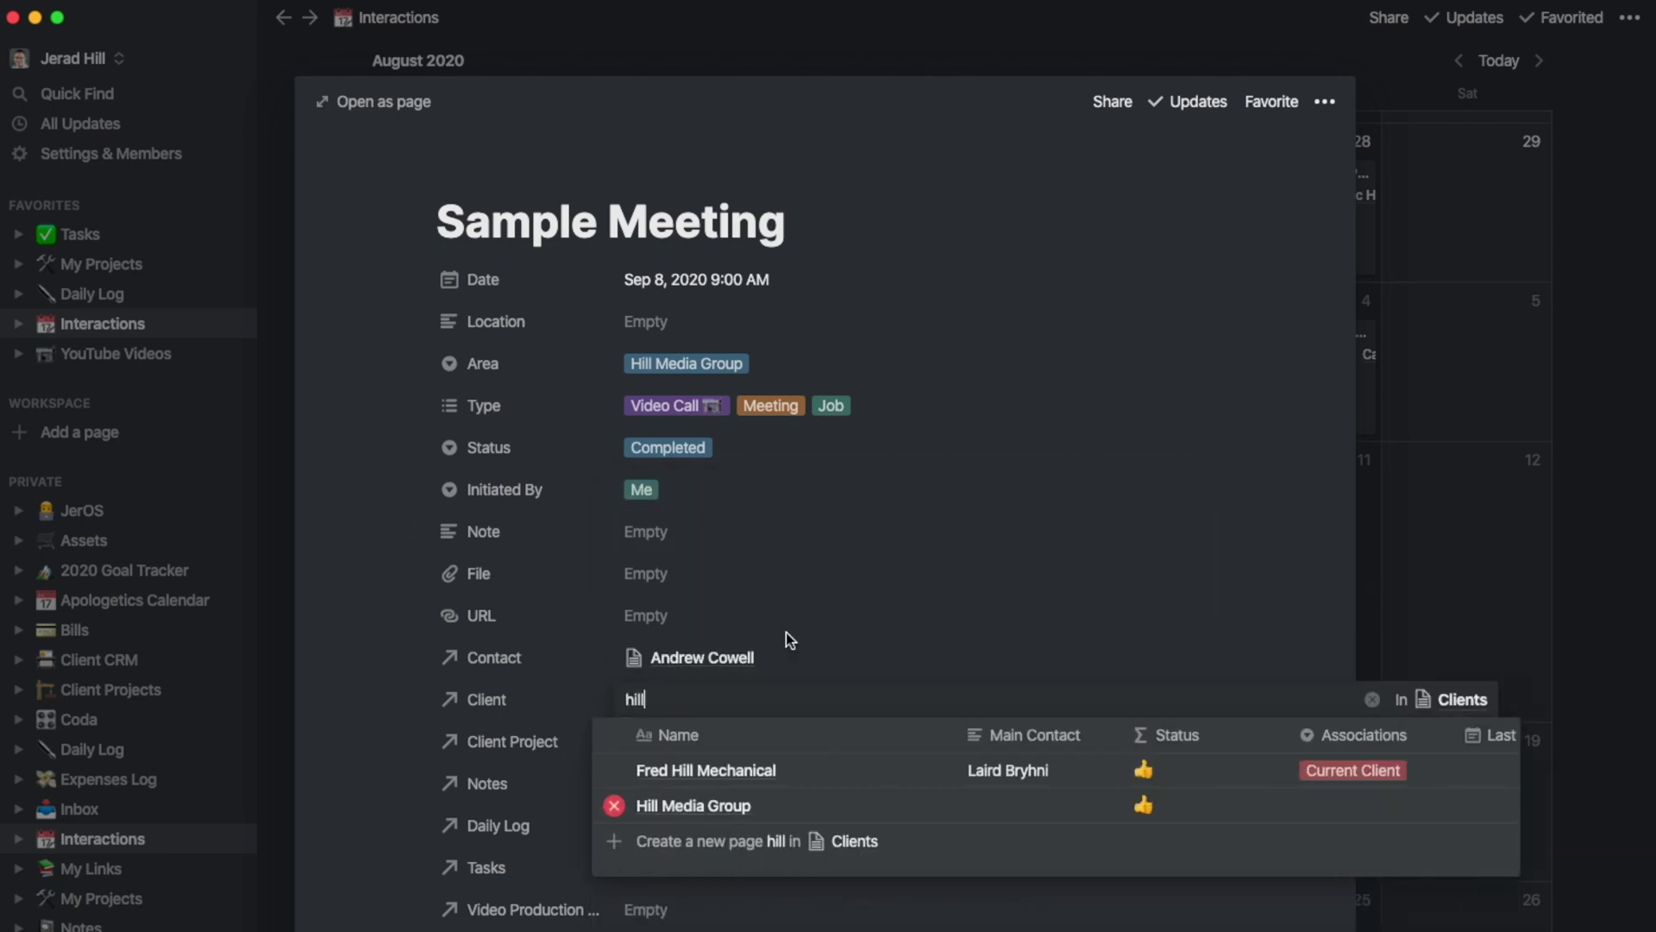
key(Return)
Step: Create a page named "New Client Project" in the meeting's Client Project relation and link it
click(669, 741)
text(New Client Project)
scroll(614, 555, down, 3)
click(614, 552)
Step: Apply the meeting notes template and list "Set expectations for new project." and "Develop scope" under Goals / agenda
scroll(687, 277, down, 5)
click(529, 351)
scroll(647, 517, down, 4)
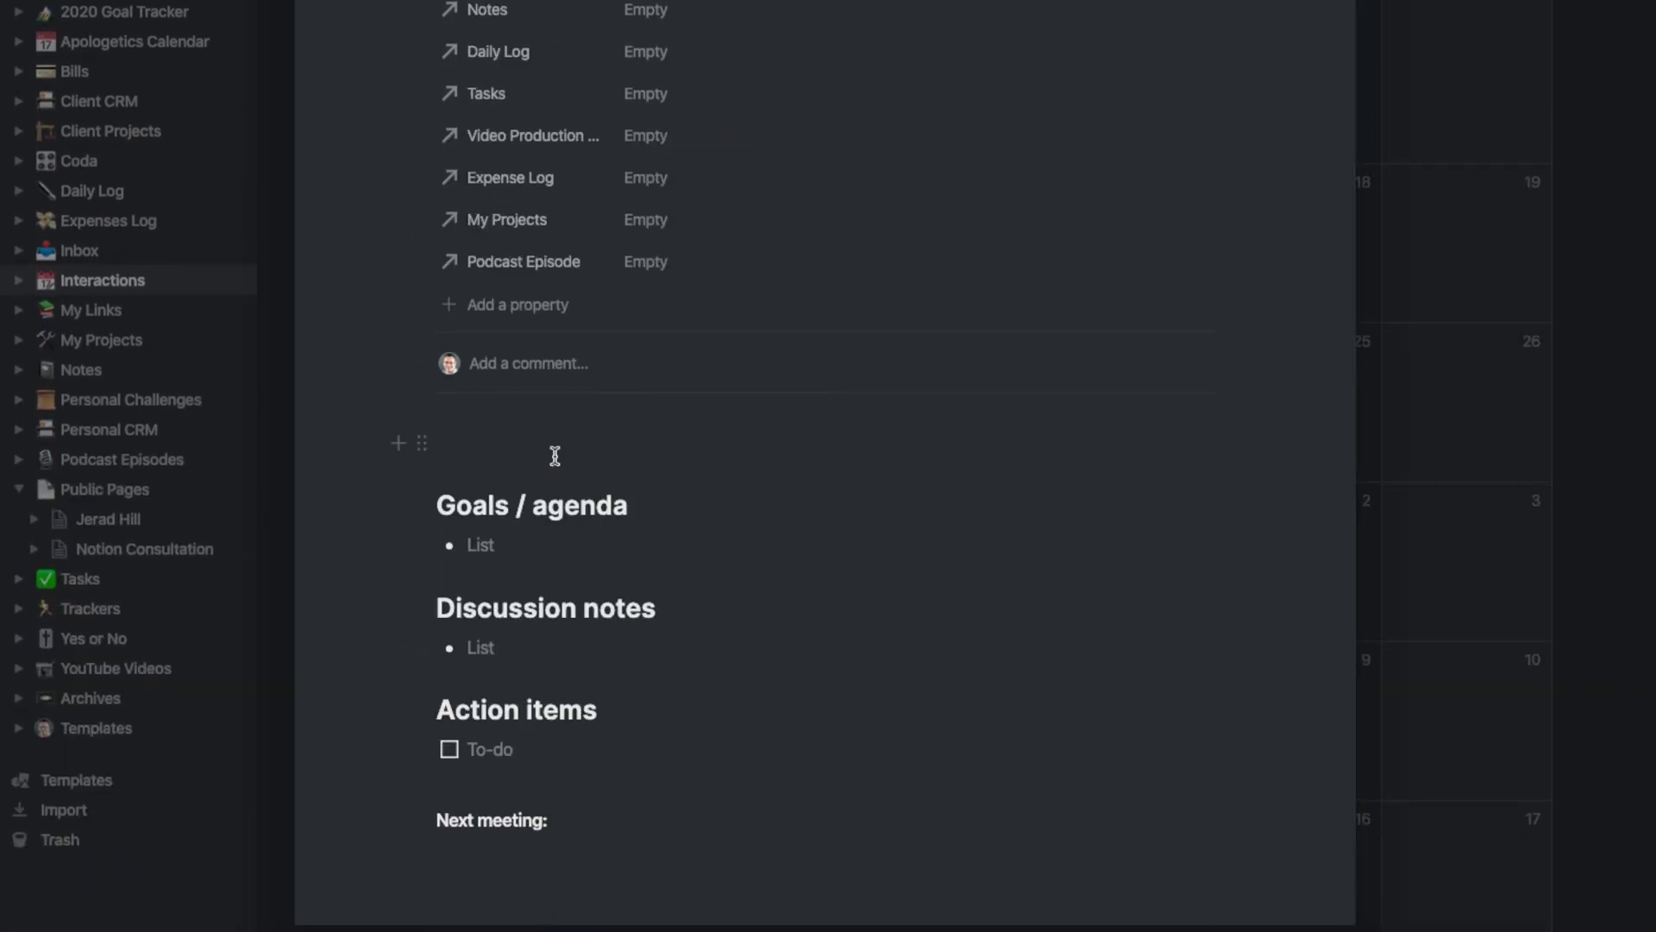
click(514, 541)
text(Set expectations for new project.)
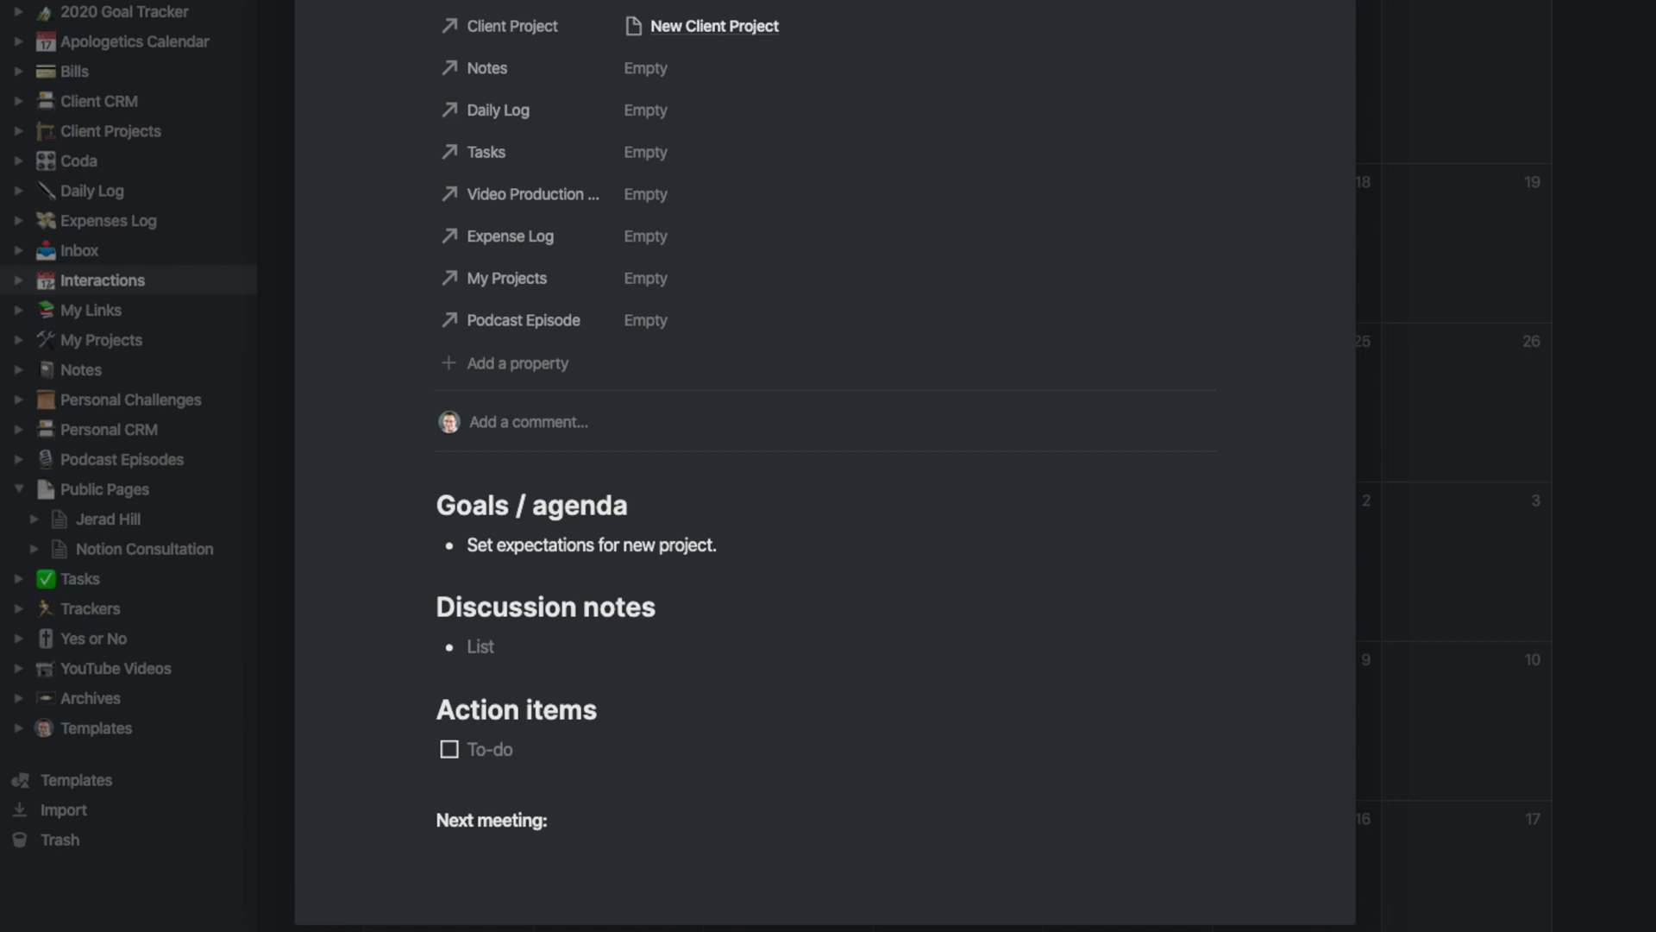
key(Return)
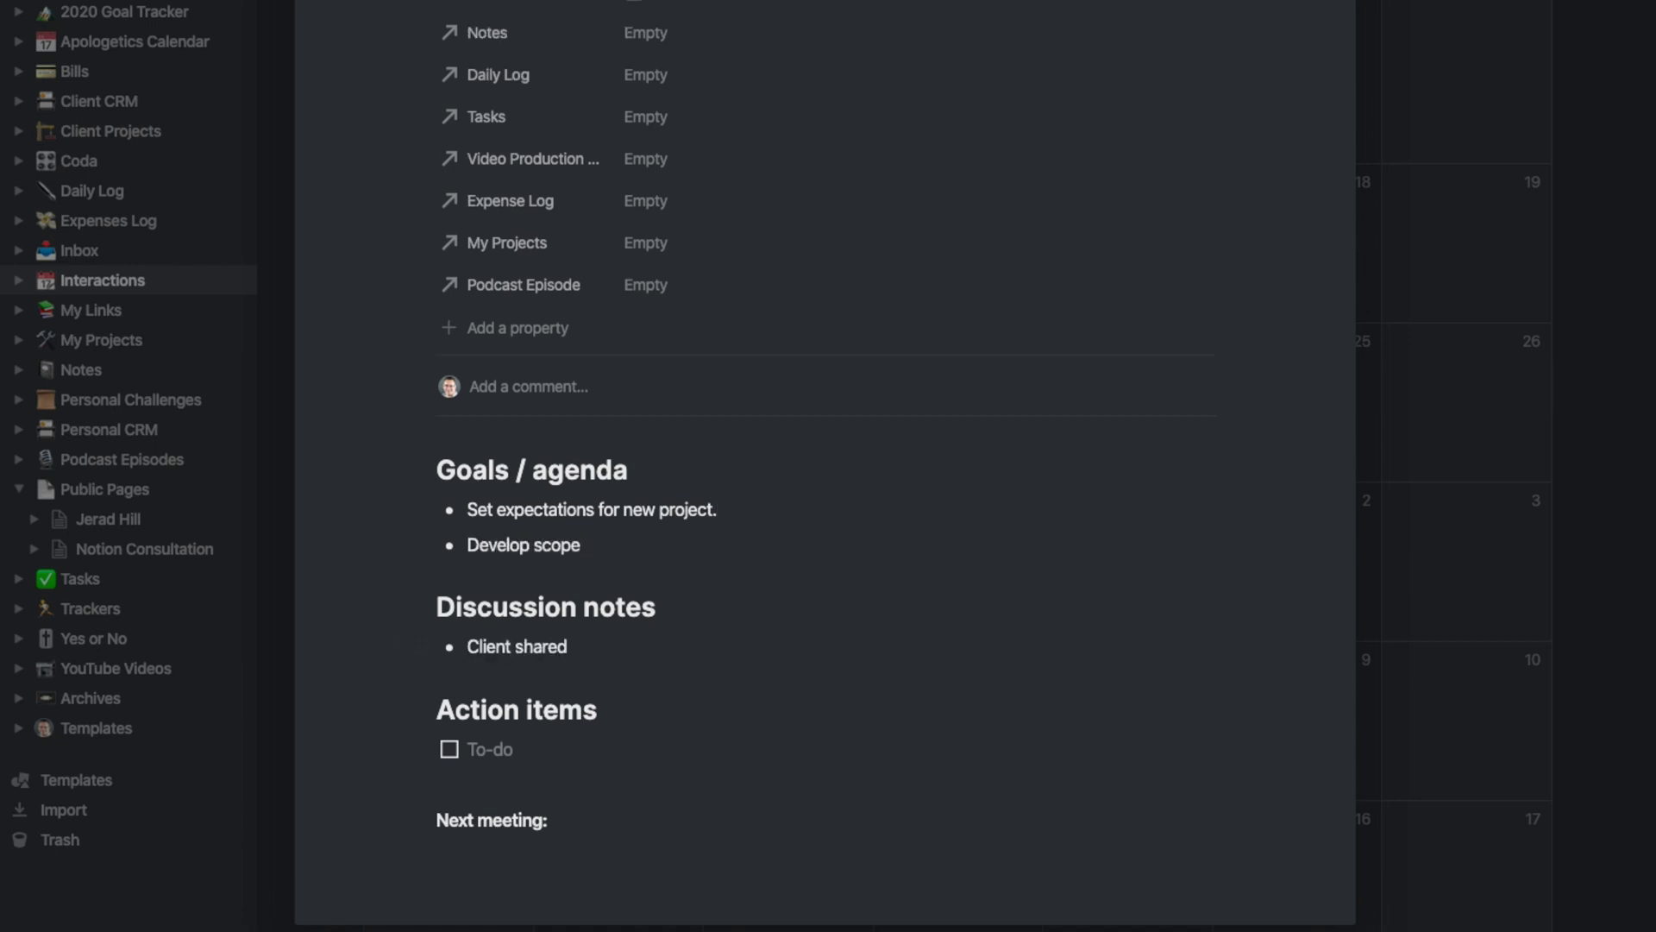
Step: List the client's need to expand, the 5 year plan to build online presence and the year agreement for services under Discussion notes
text(nd.)
key(Return)
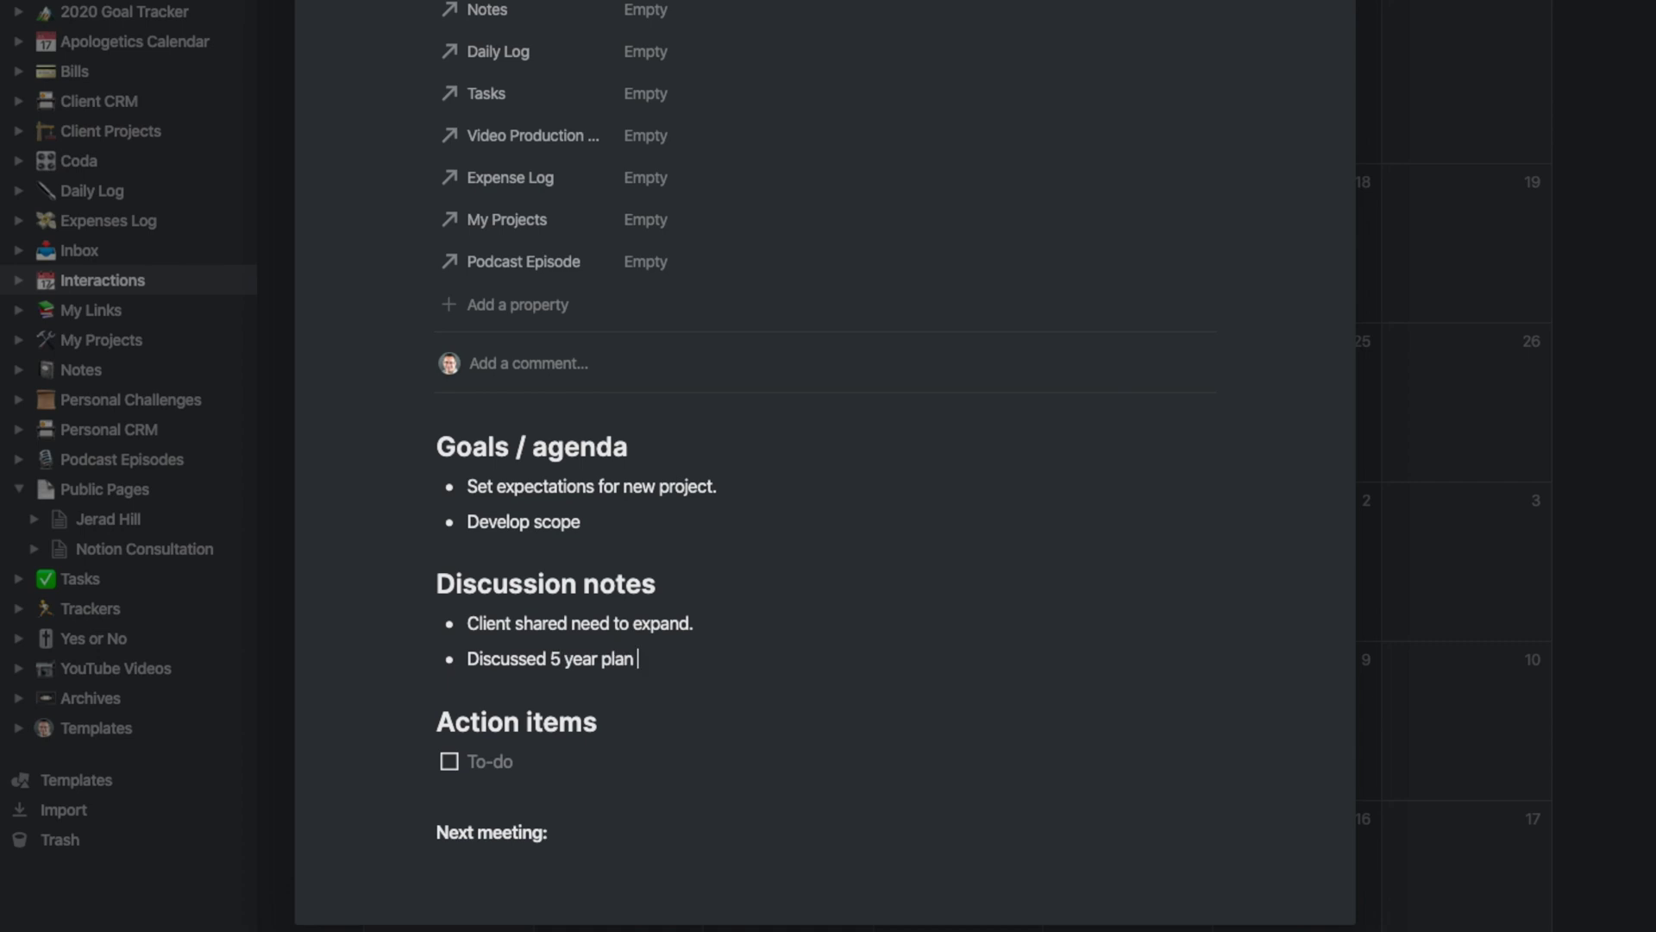
text(.)
key(Return)
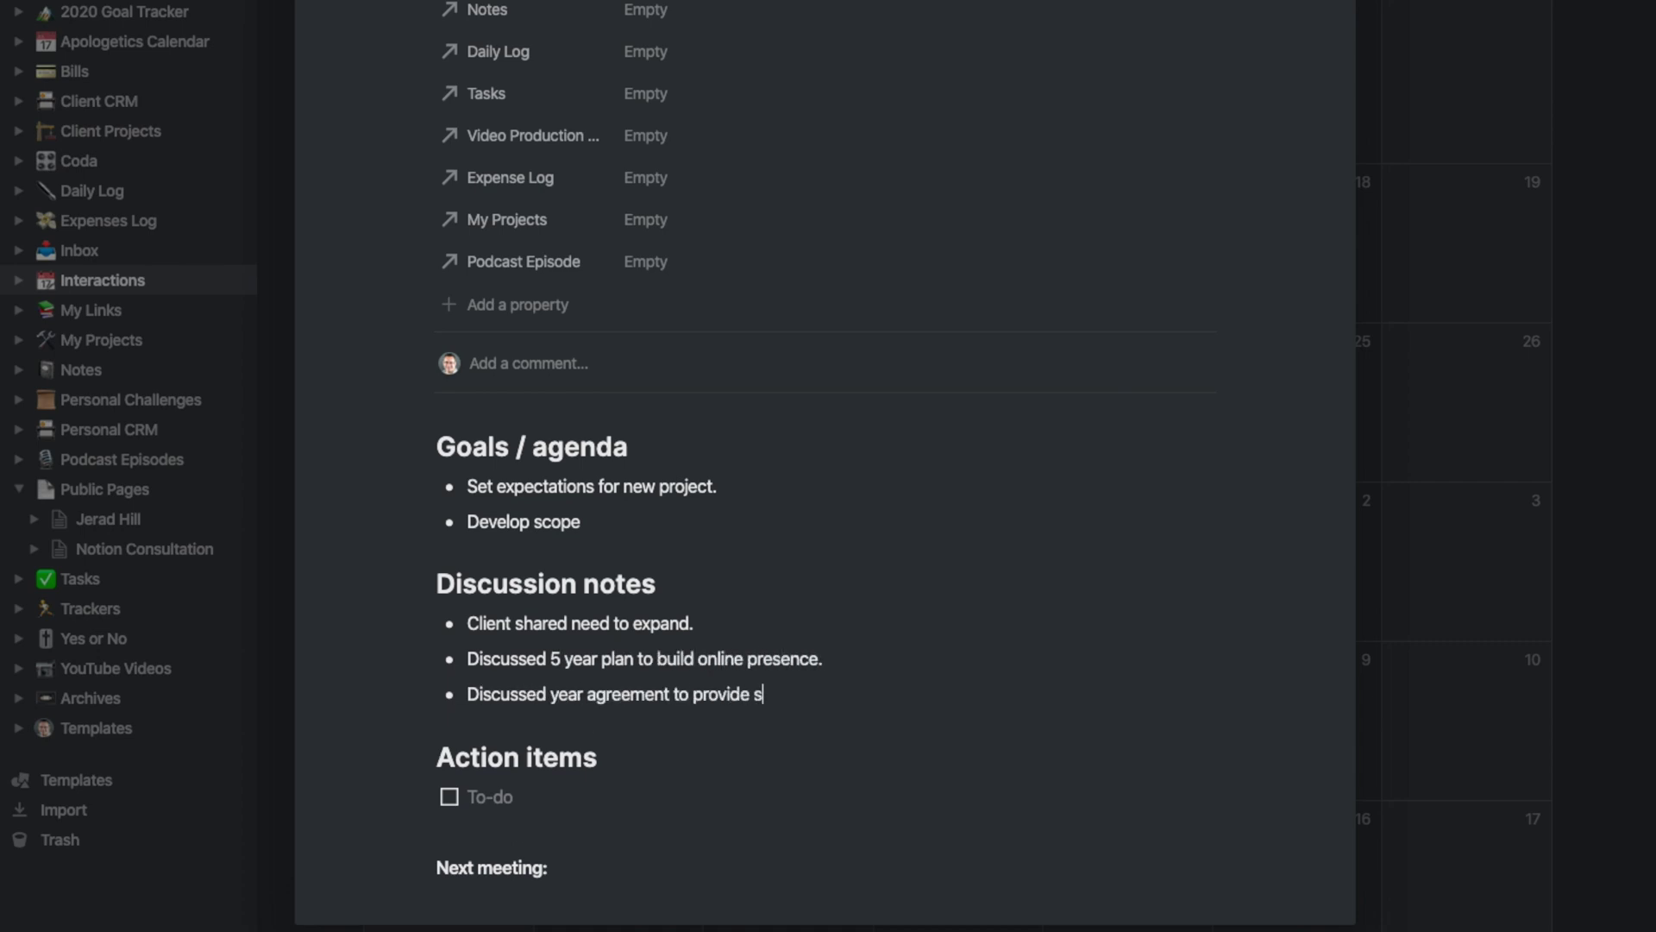
text(ervices.)
Step: Add the action items "Prepare proposal" and "Follow up", and enter "TB" for Next meeting
scroll(702, 691, down, 1)
click(513, 757)
text(Prepare proposal)
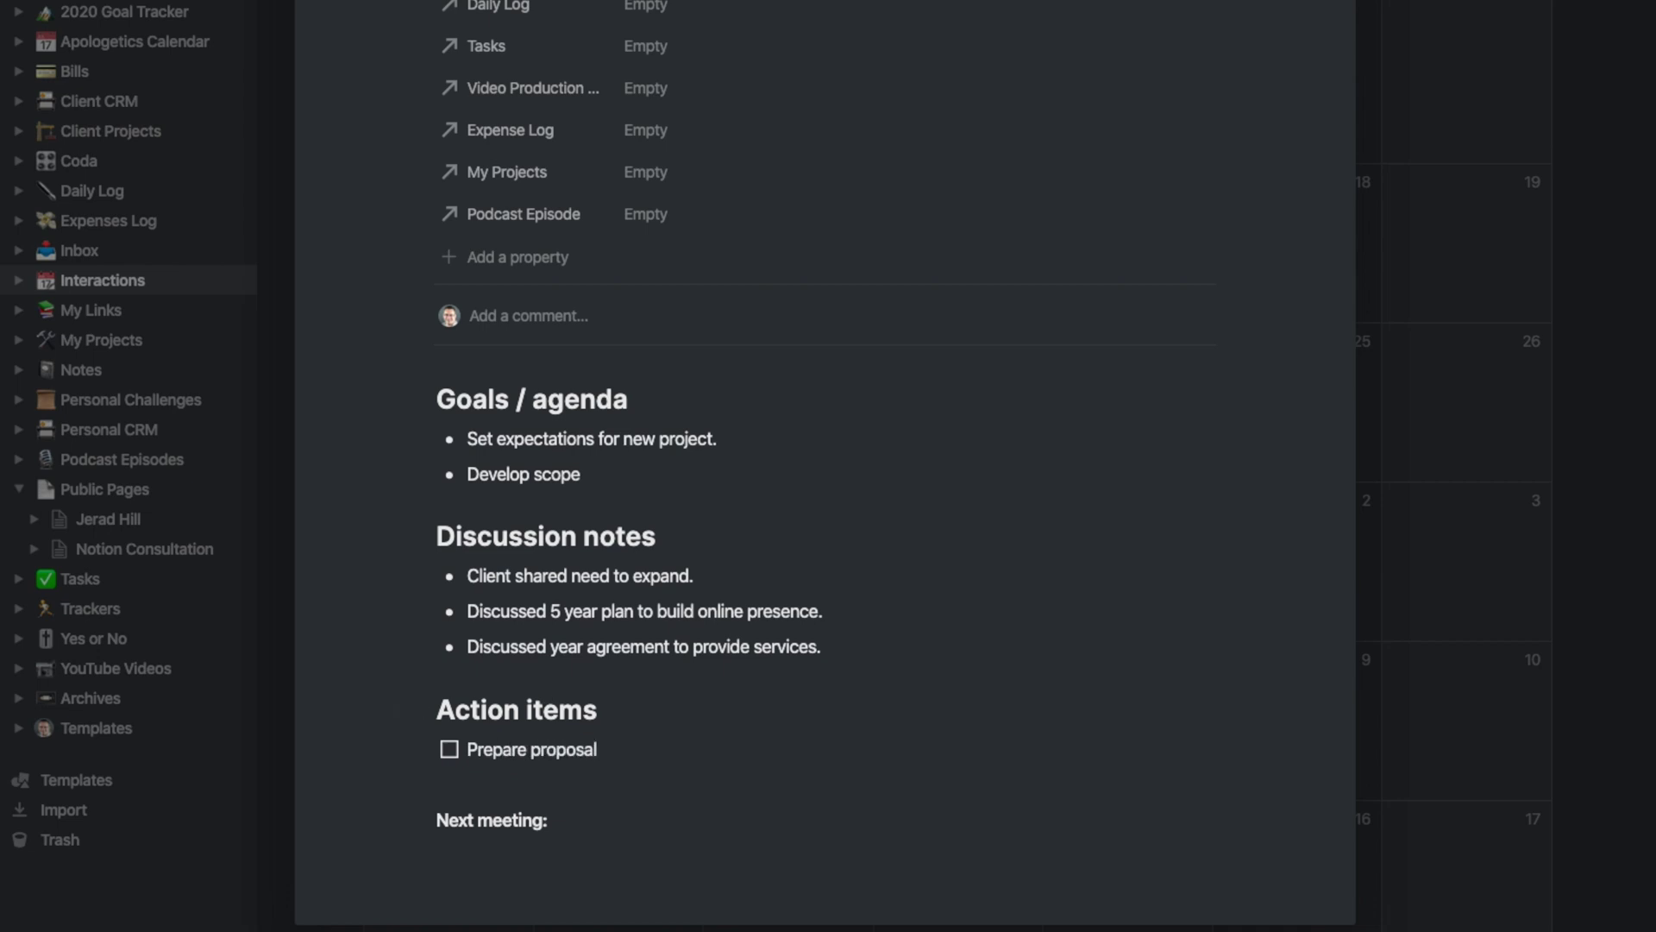
key(Return)
text(Follow up)
scroll(499, 861, down, 1)
click(500, 857)
text(TB)
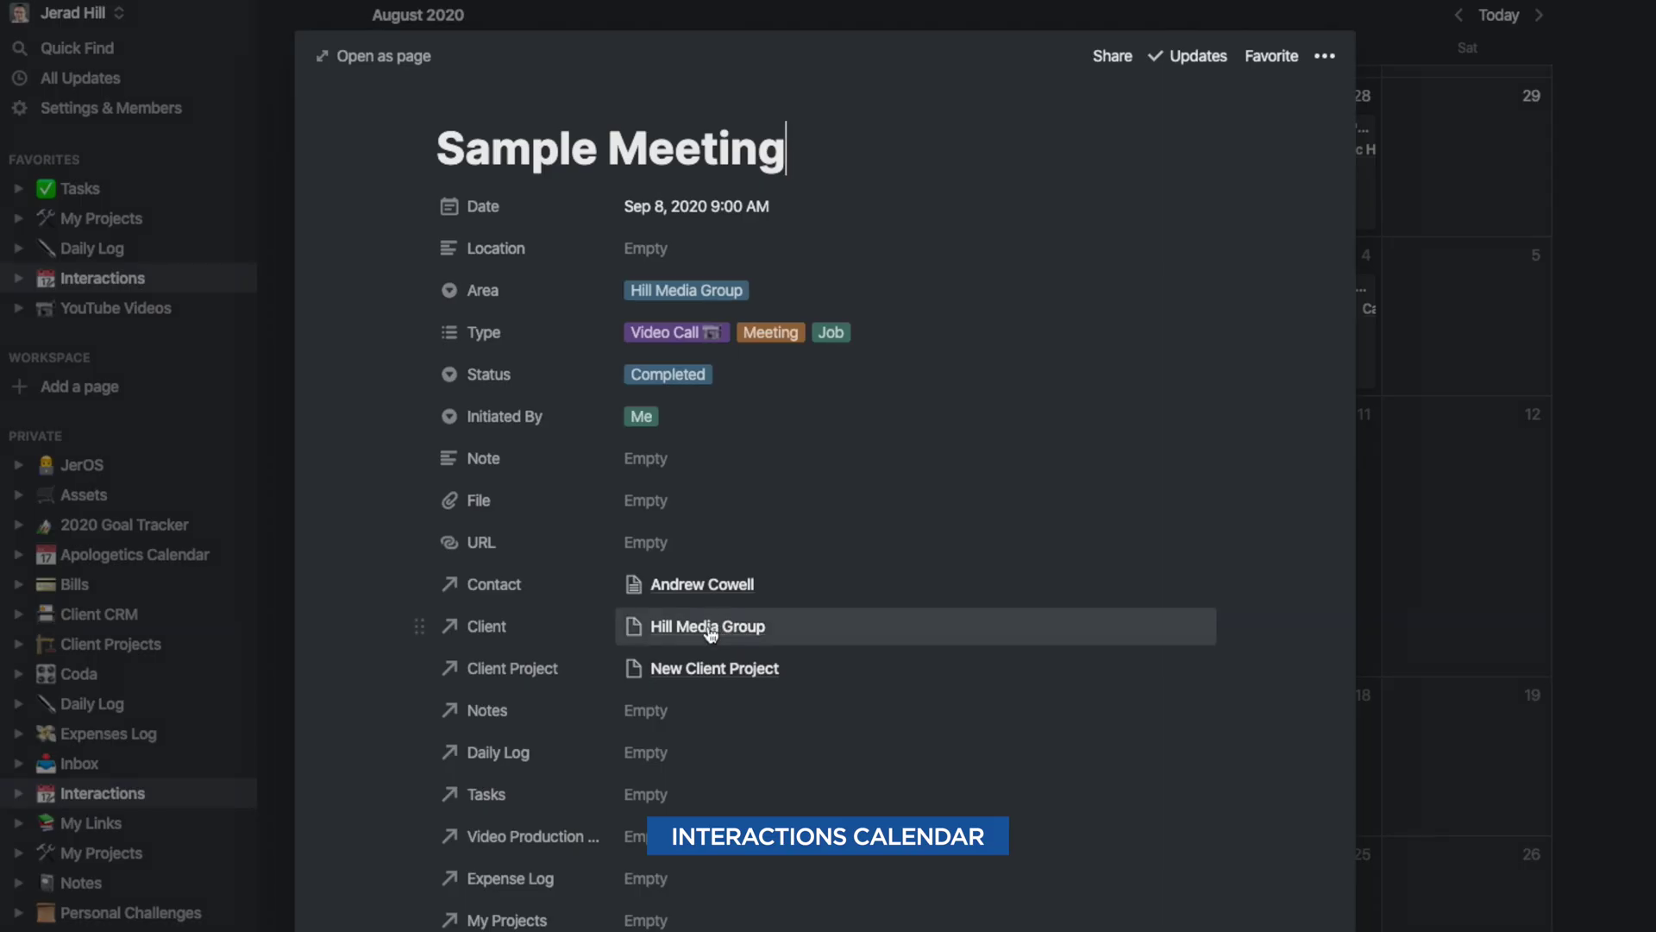
Step: Open the linked Hill Media Group record from the meeting's Client property
click(709, 624)
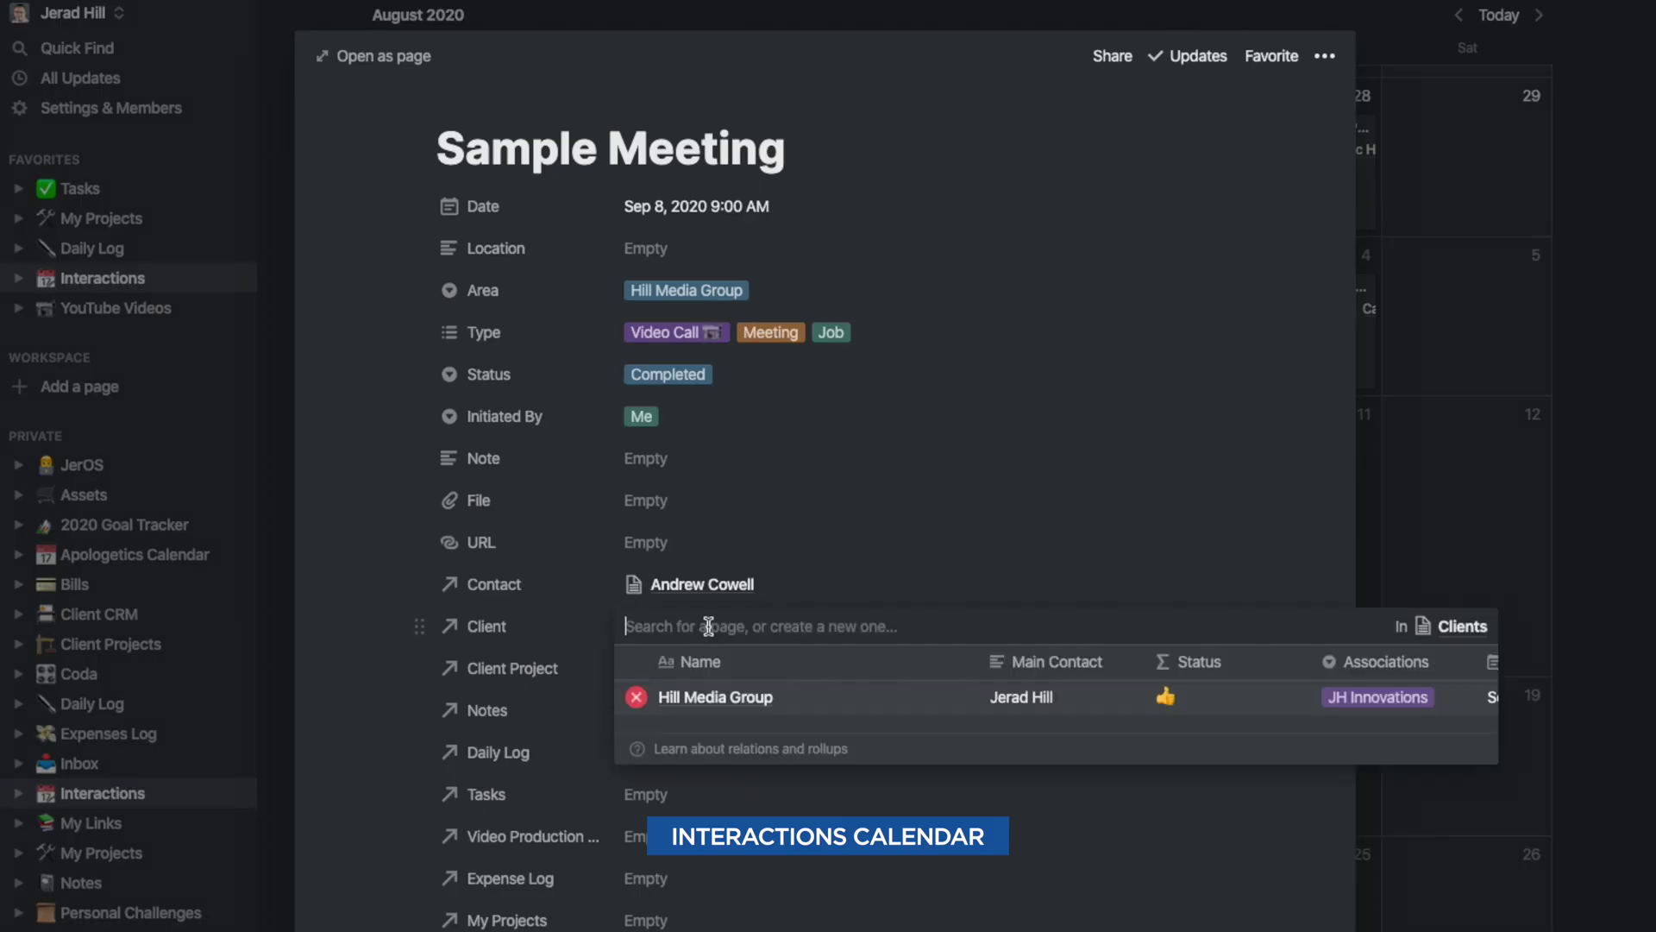
click(697, 706)
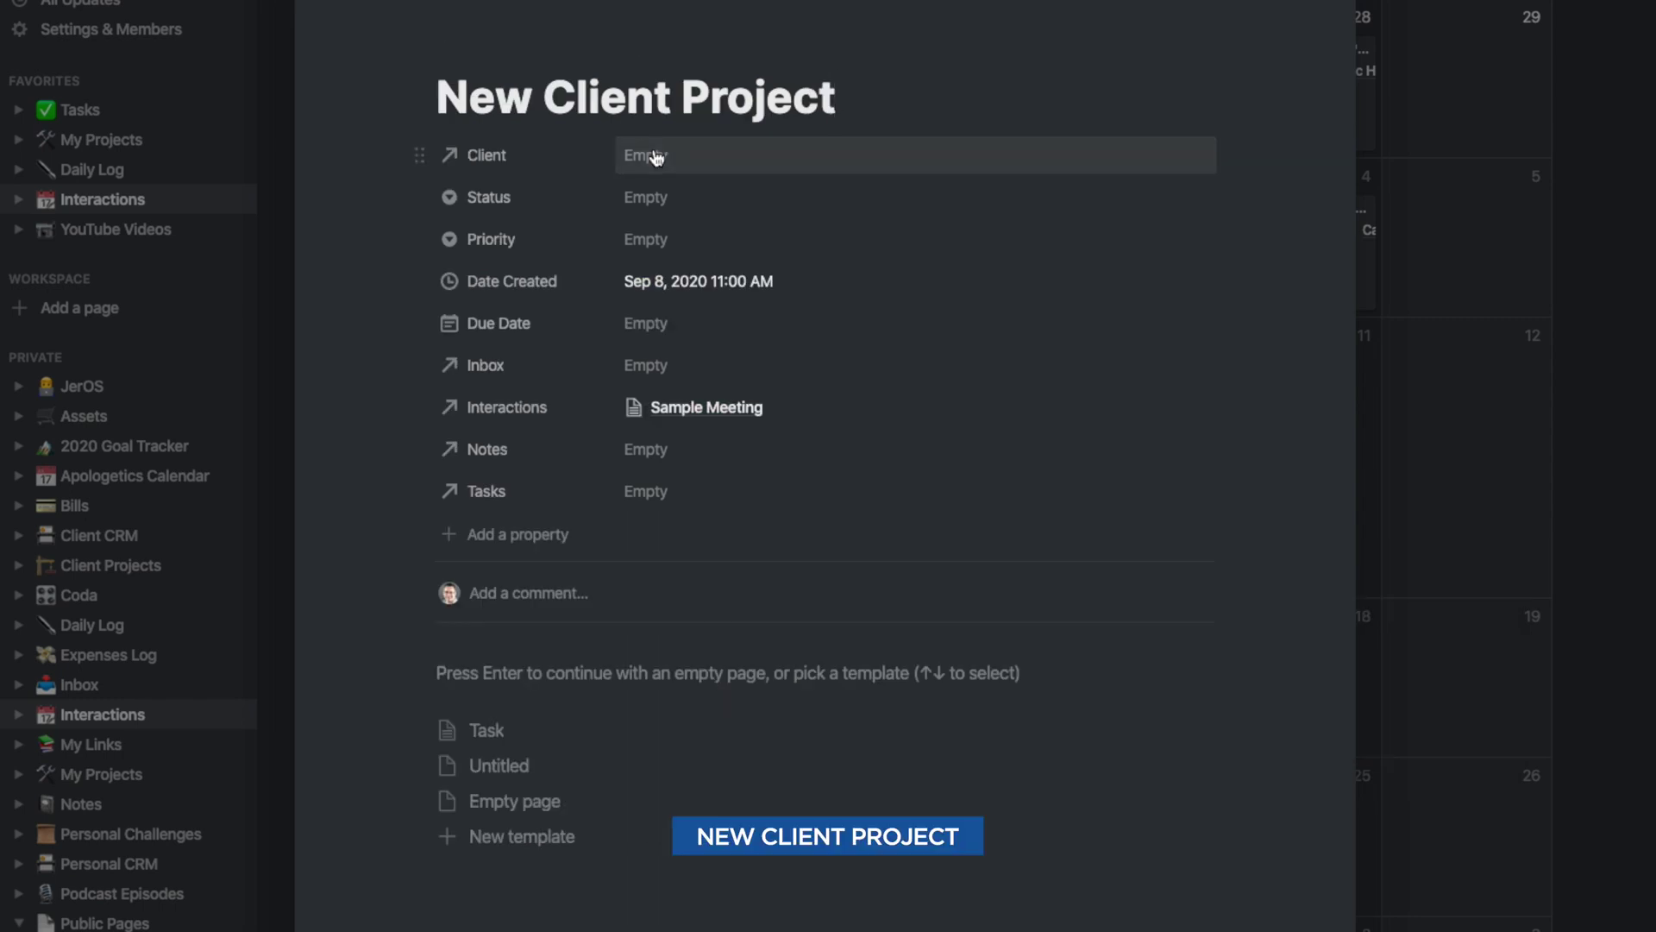
Step: Link Hill Media Group in the Client property of the New Client Project page
click(651, 155)
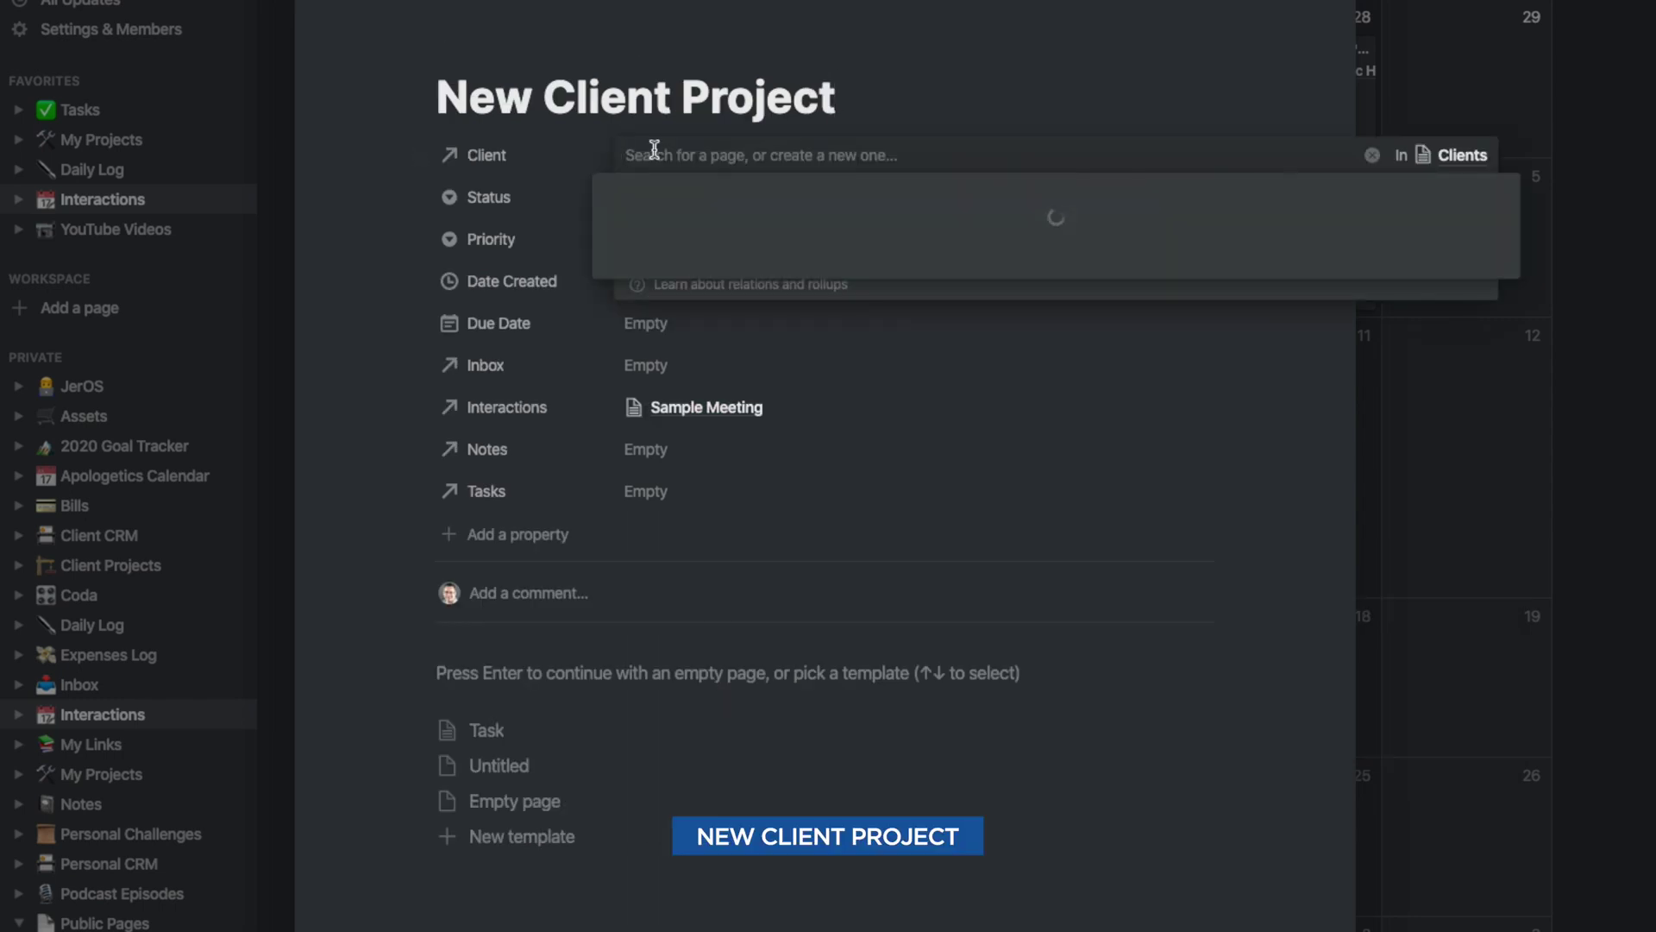
text(hill media)
click(616, 228)
Step: Fill in the Status, Priority and Due Date properties of the New Client Project page
click(664, 200)
click(660, 296)
click(656, 241)
click(658, 336)
click(651, 326)
click(828, 583)
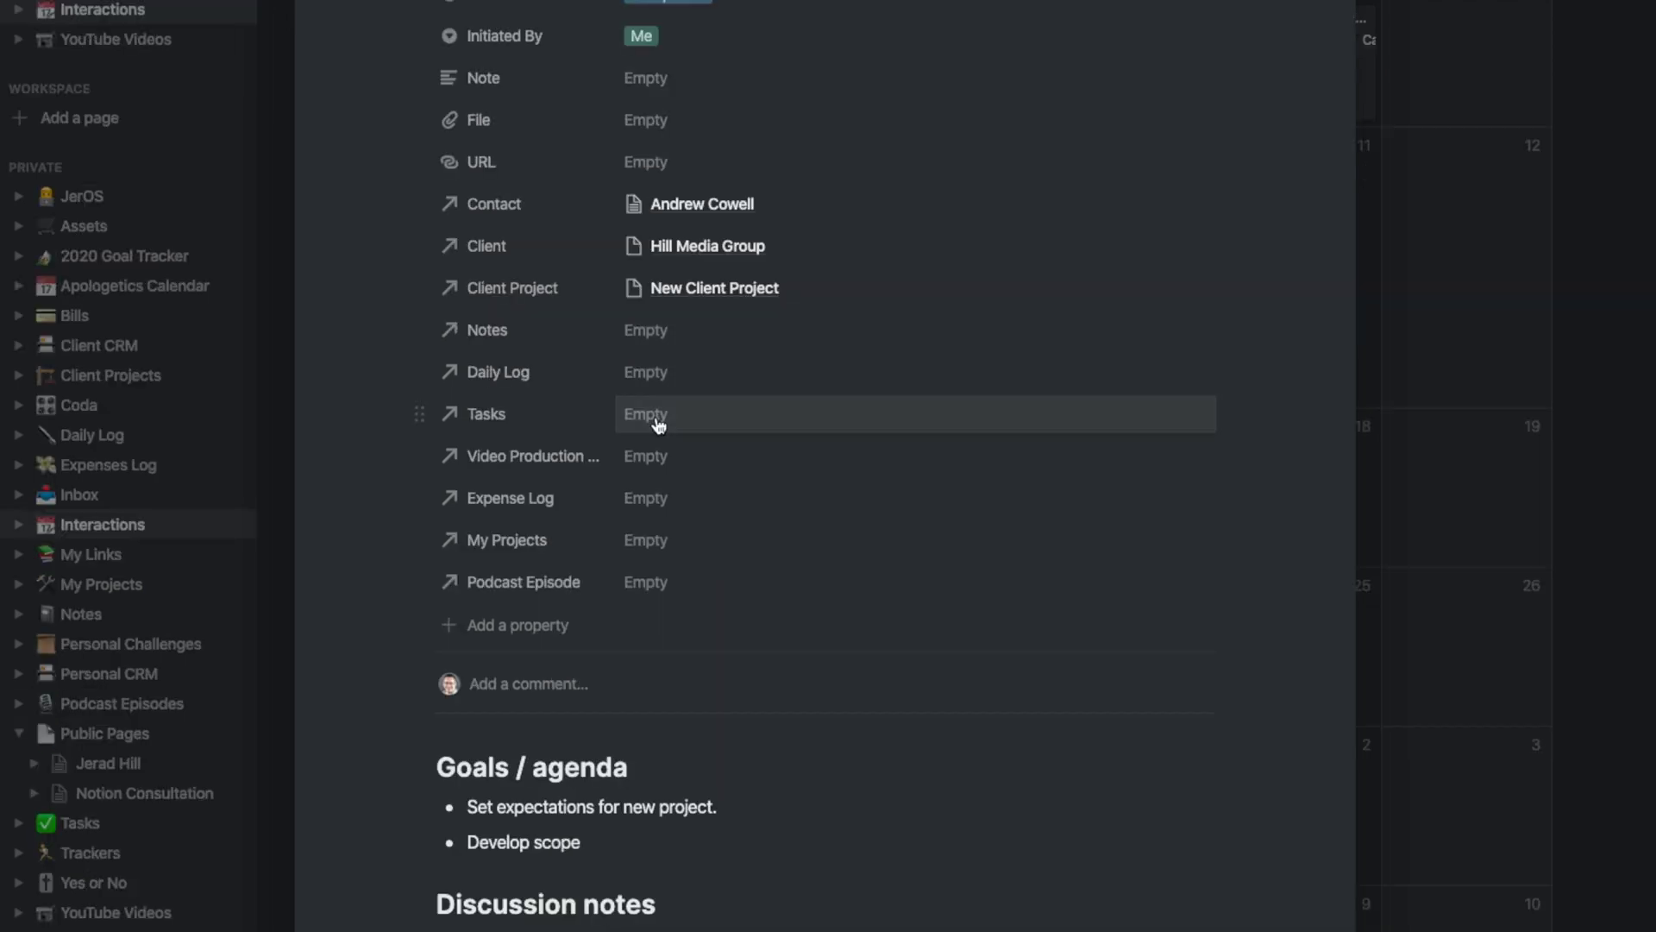
Step: Create a linked task named "Prepare proposal" in the Sample Meeting entry's Tasks relation
click(658, 422)
text(P)
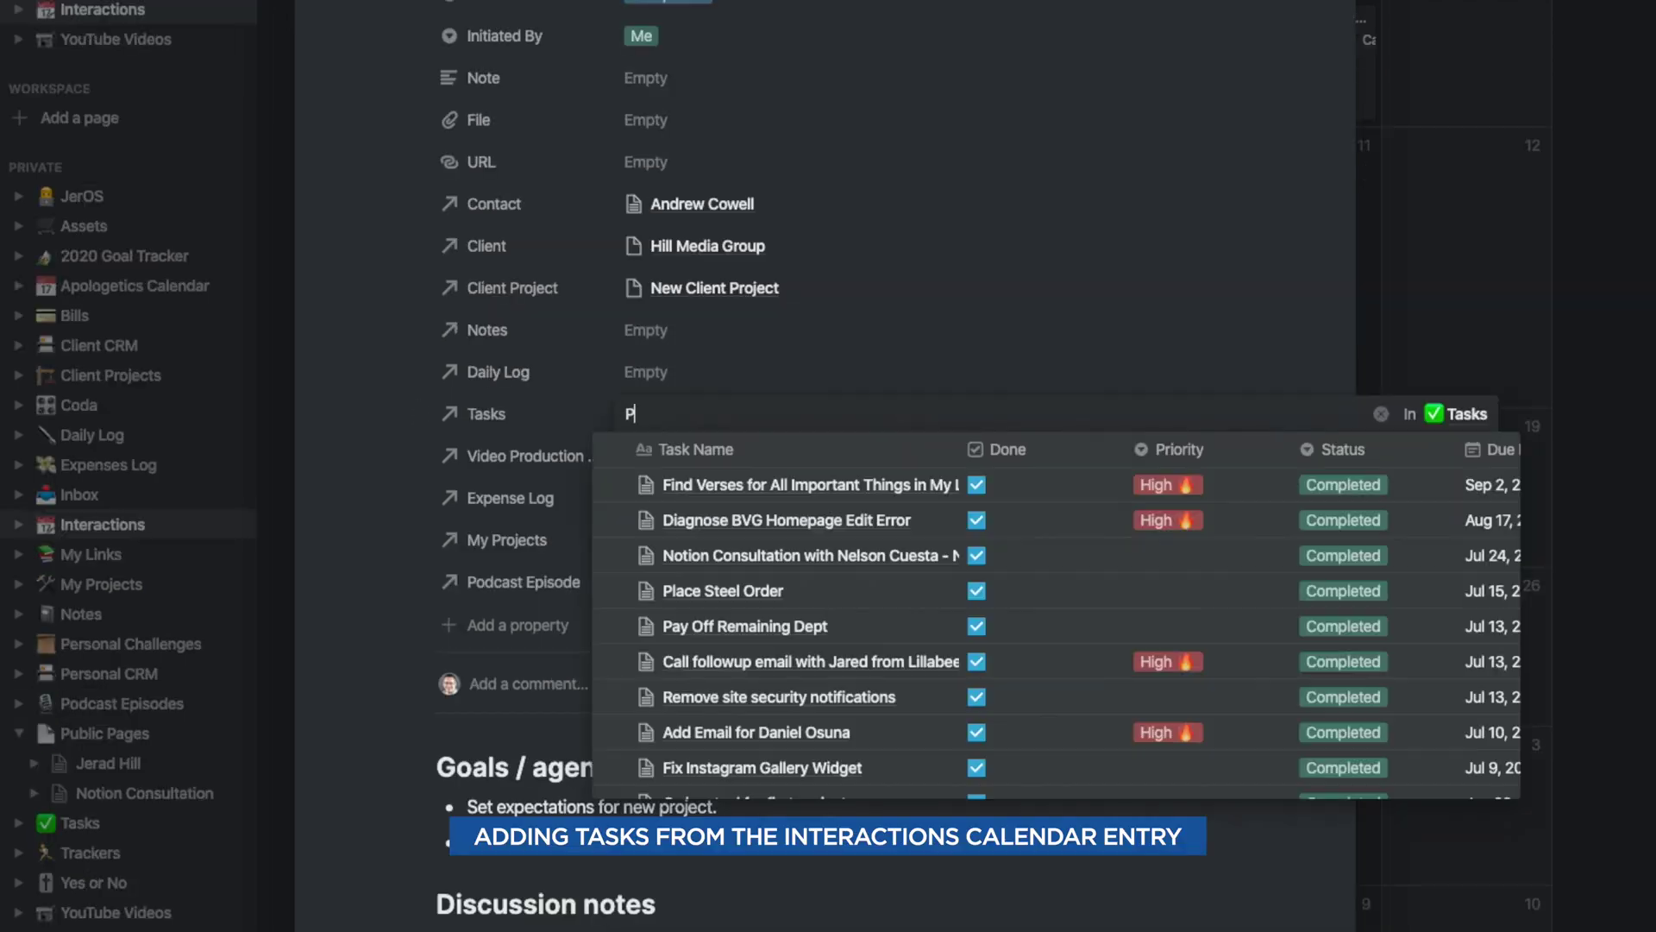
text(repare proposal)
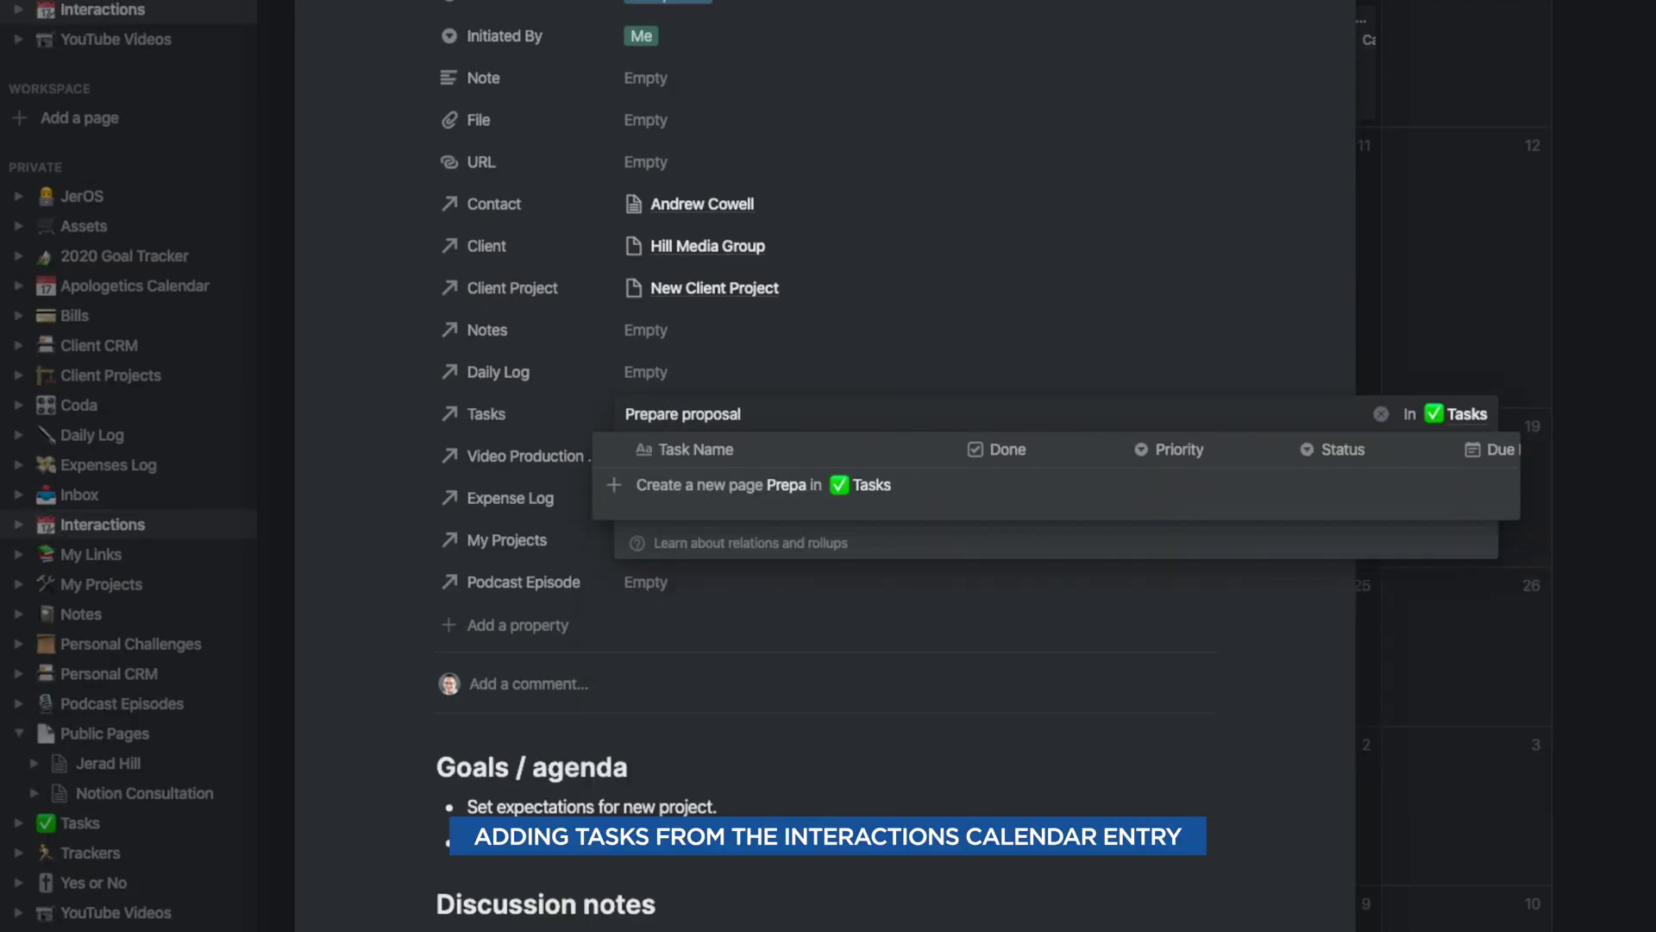
key(Return)
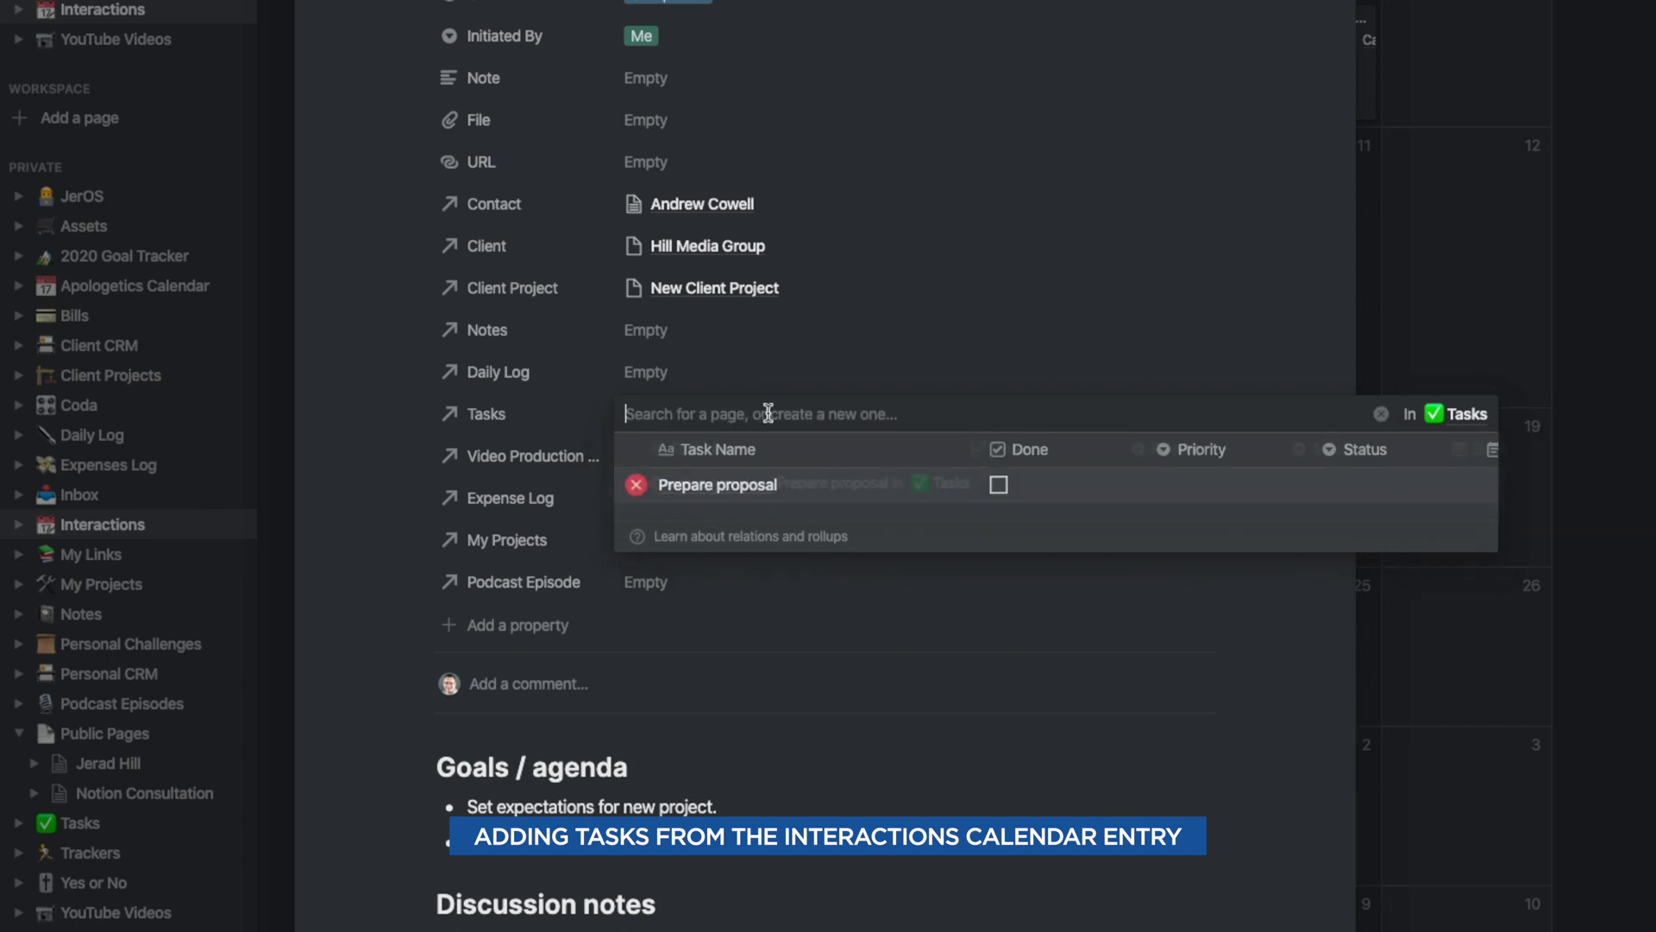
Step: Create a second linked task named "Scheduel follow up" in the Sample Meeting entry's Tasks relation
text(Scheduel f)
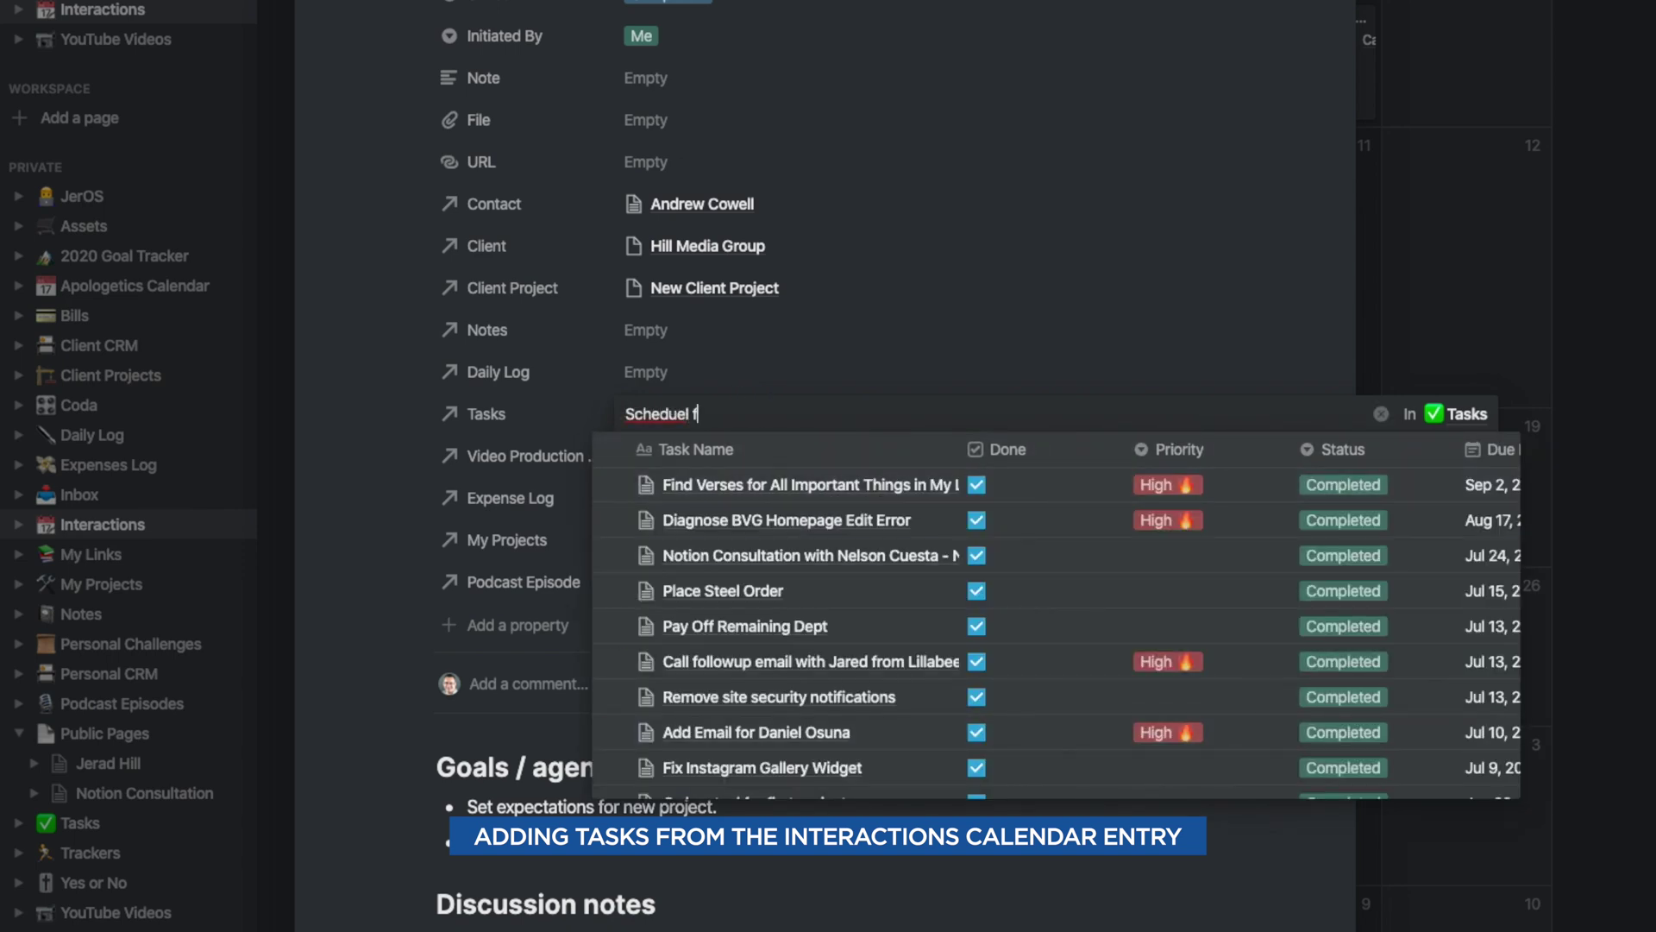
right_click(652, 415)
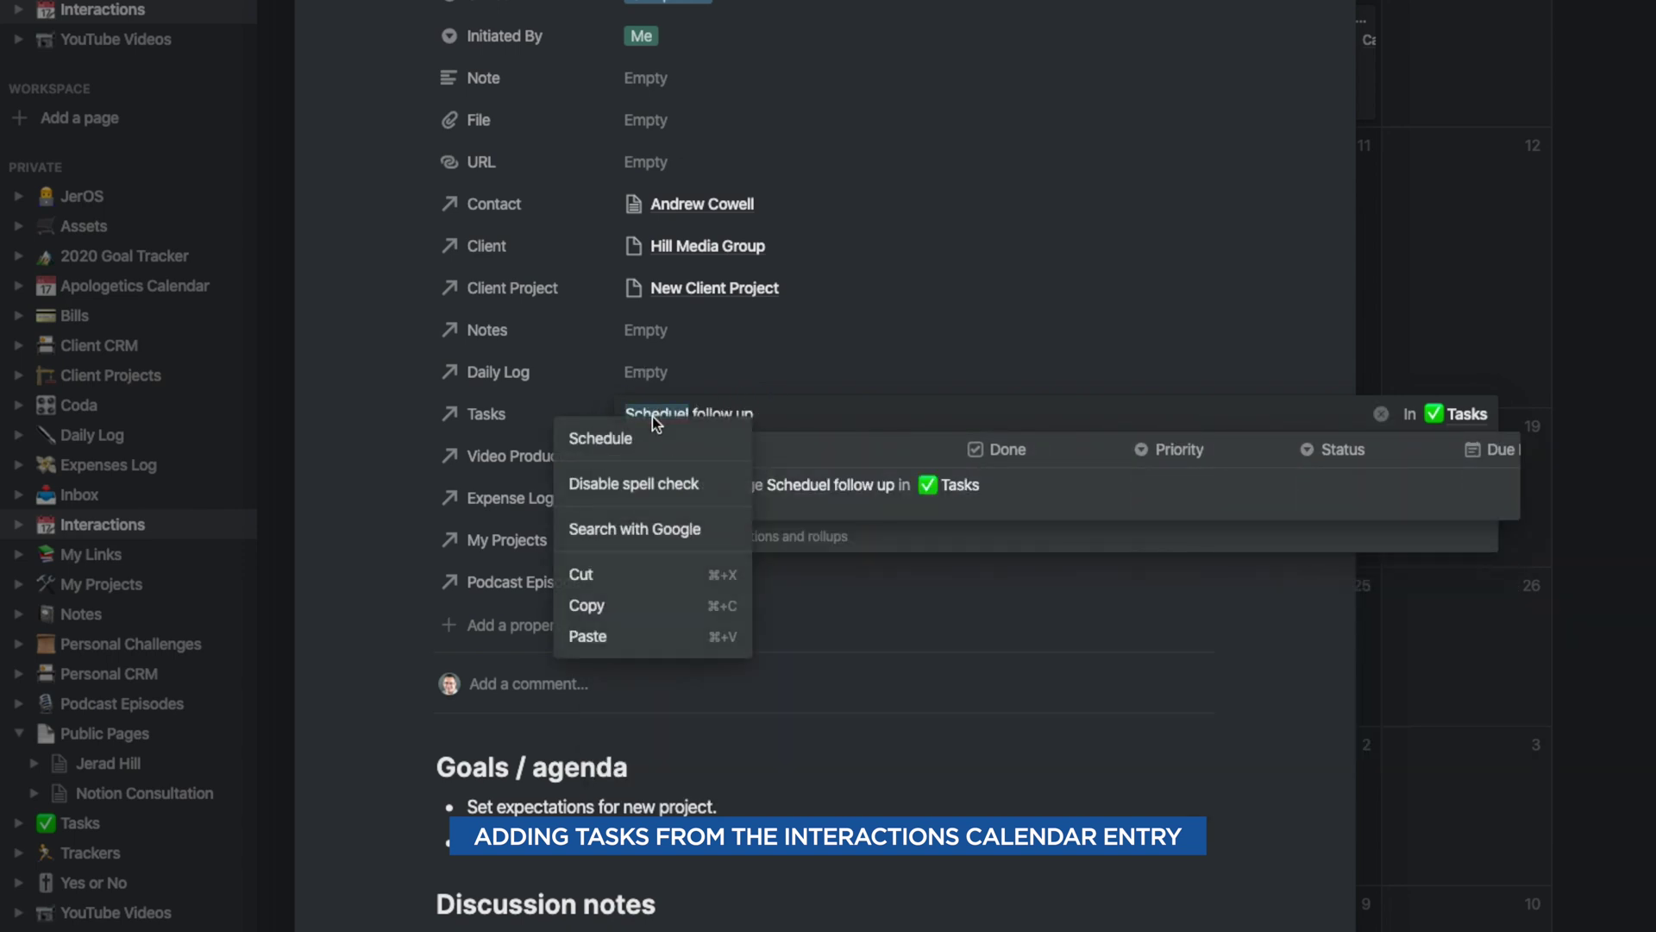
click(769, 414)
click(612, 487)
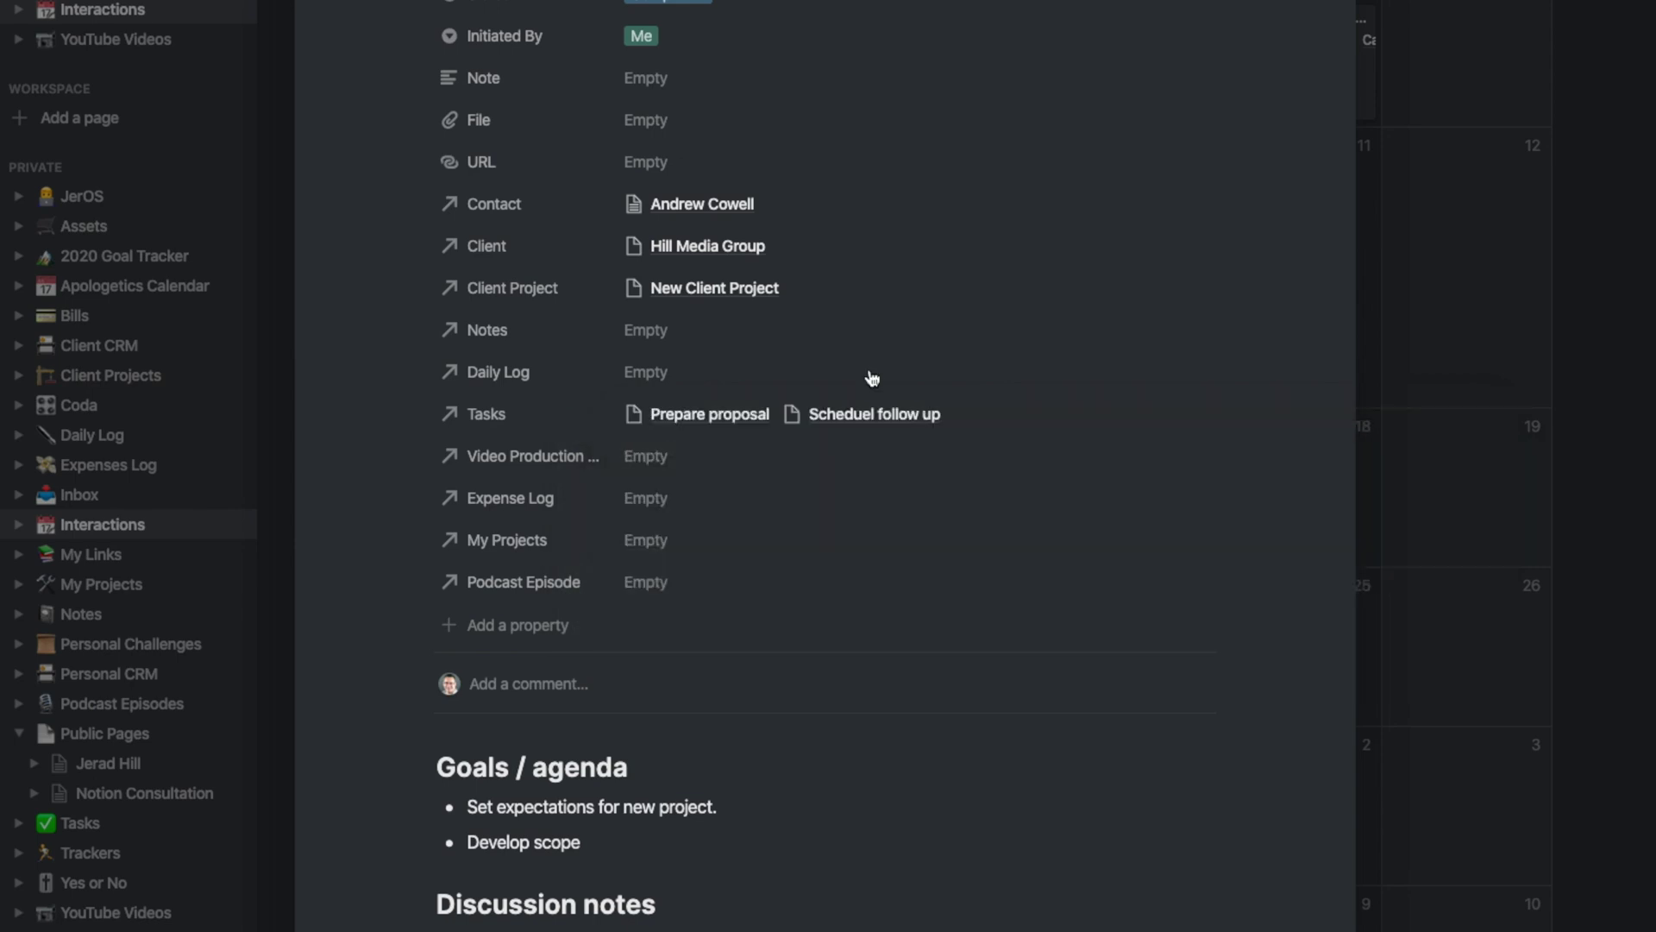
Step: Open the linked "Prepare proposal" task and set its Due Date to September 11, 2020
click(906, 416)
click(727, 516)
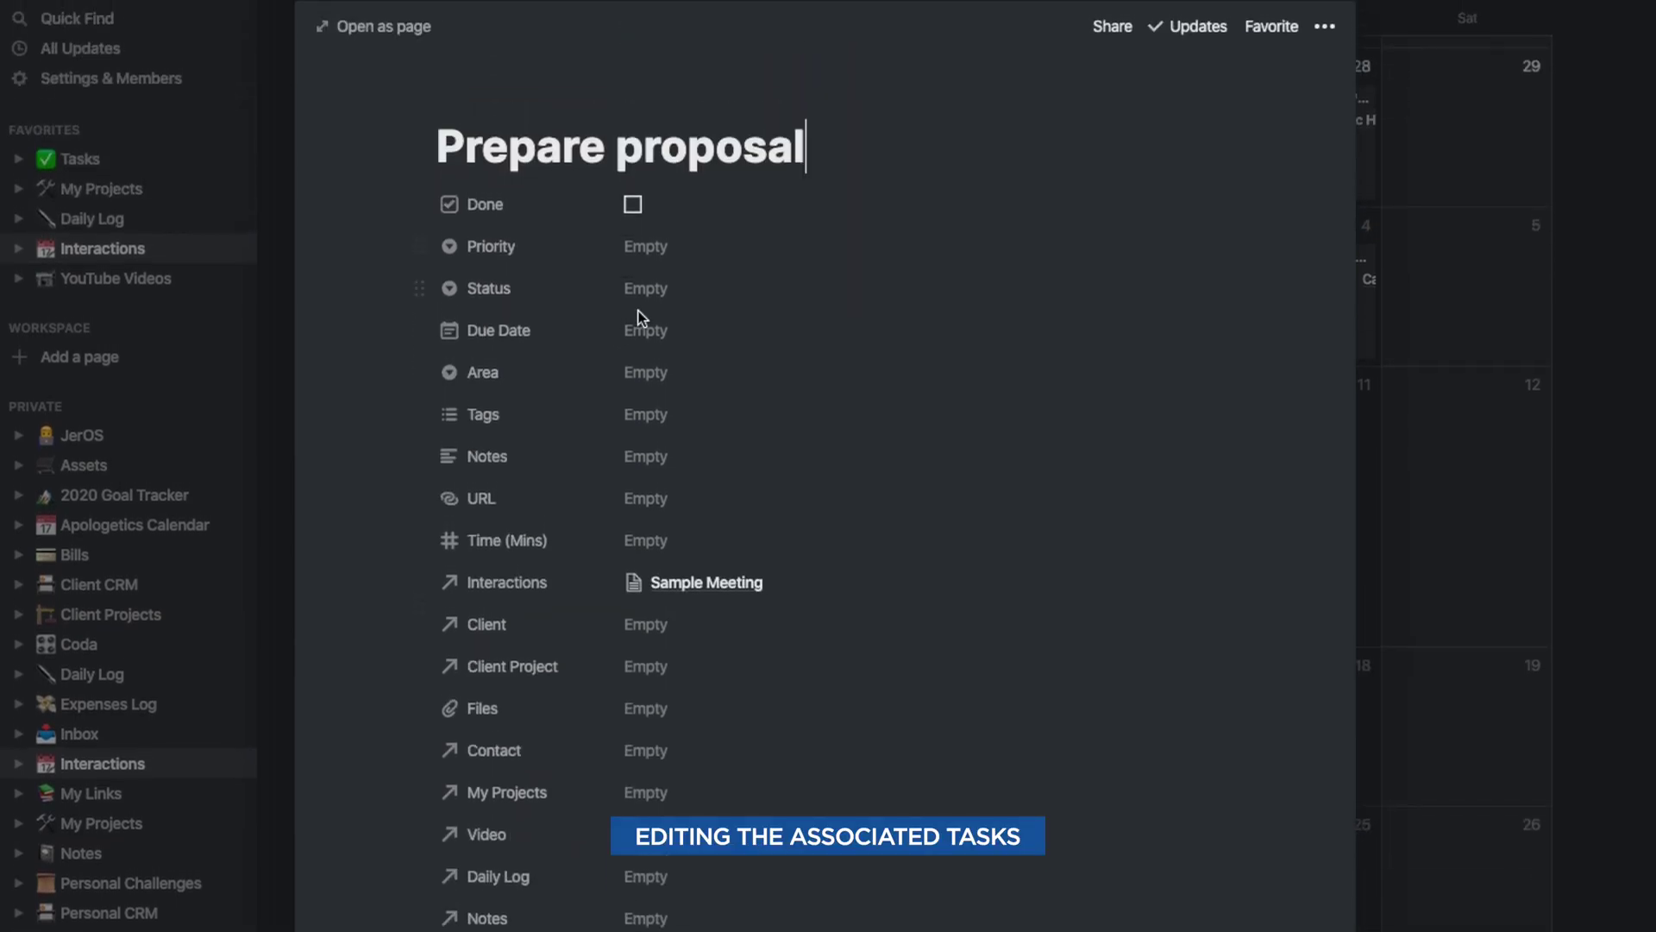
click(648, 330)
click(834, 522)
key(Escape)
key(Escape)
Step: Open the follow-up task from Sample Meeting's Tasks relation and correct its title to "Schedule follow up"
click(795, 500)
click(802, 792)
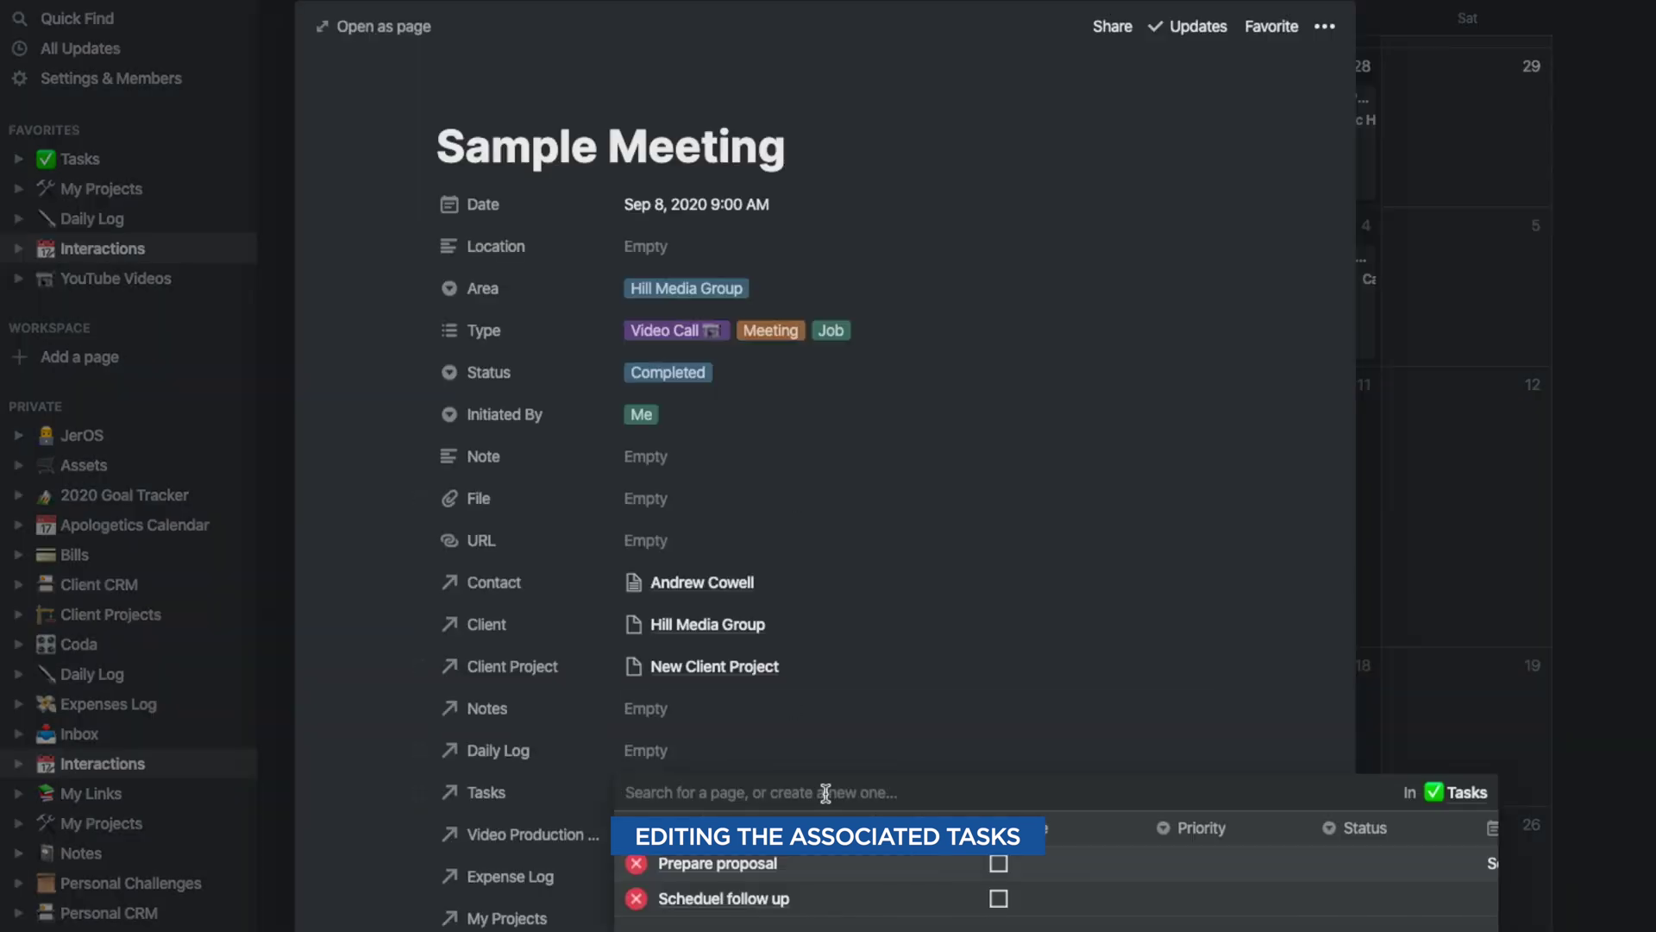
click(755, 902)
right_click(457, 149)
click(580, 173)
Step: Set the Due Date of the "Schedule follow up" task to September 14, 2020, and reopen the Sample Meeting entry
click(647, 330)
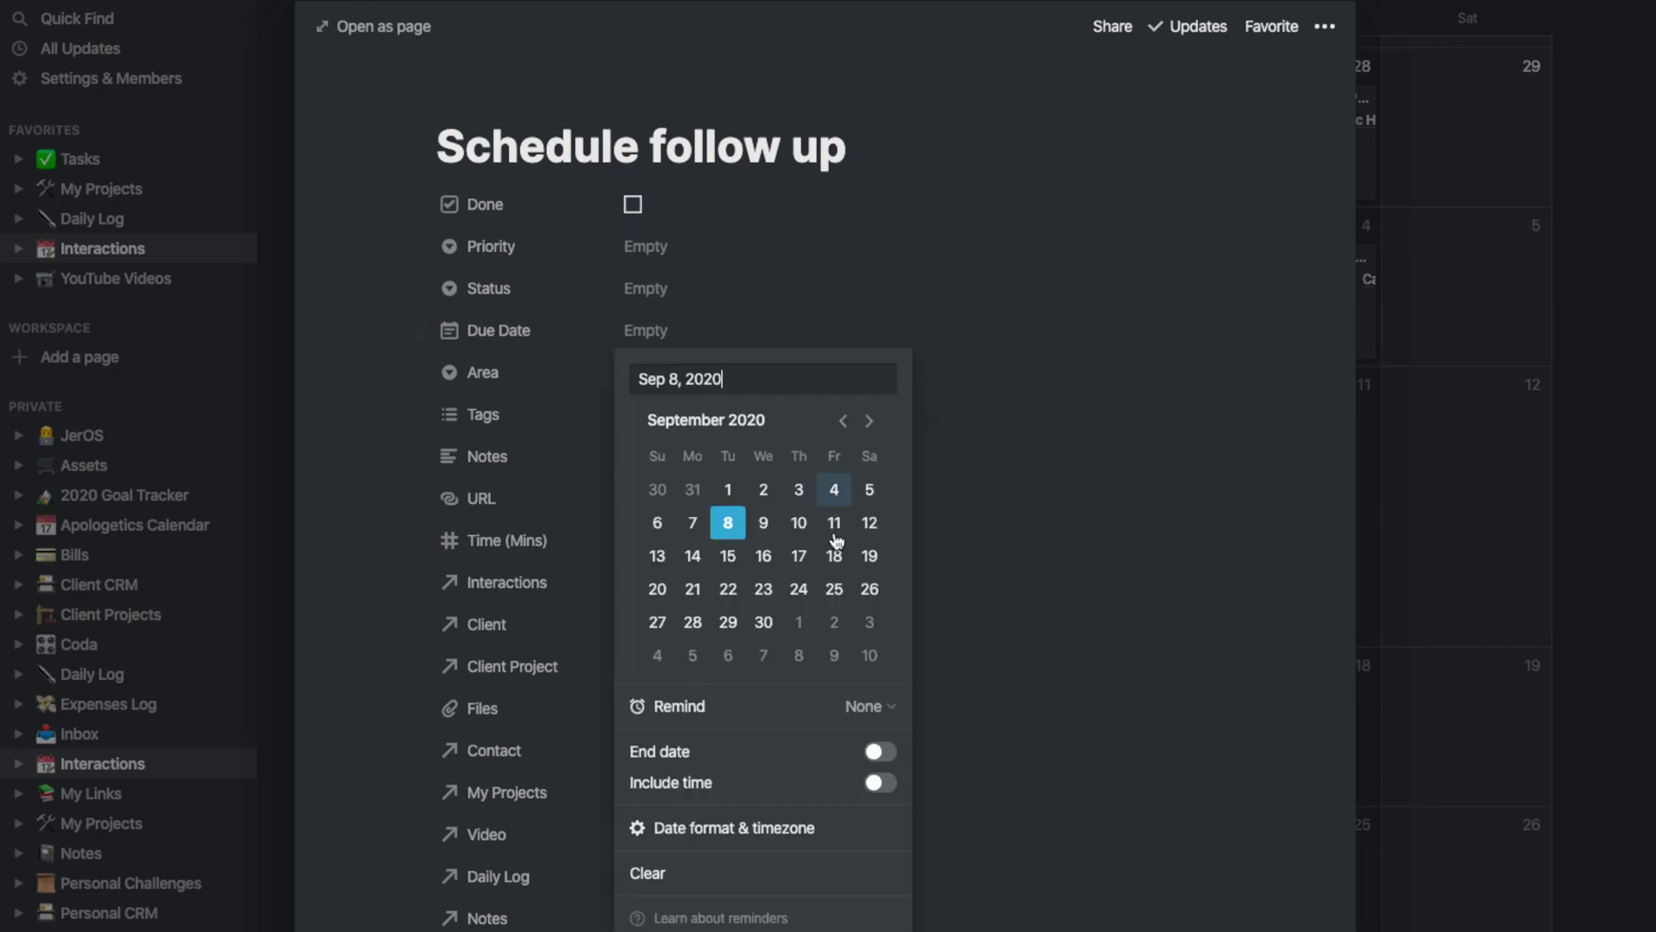
click(693, 555)
key(Escape)
key(Escape)
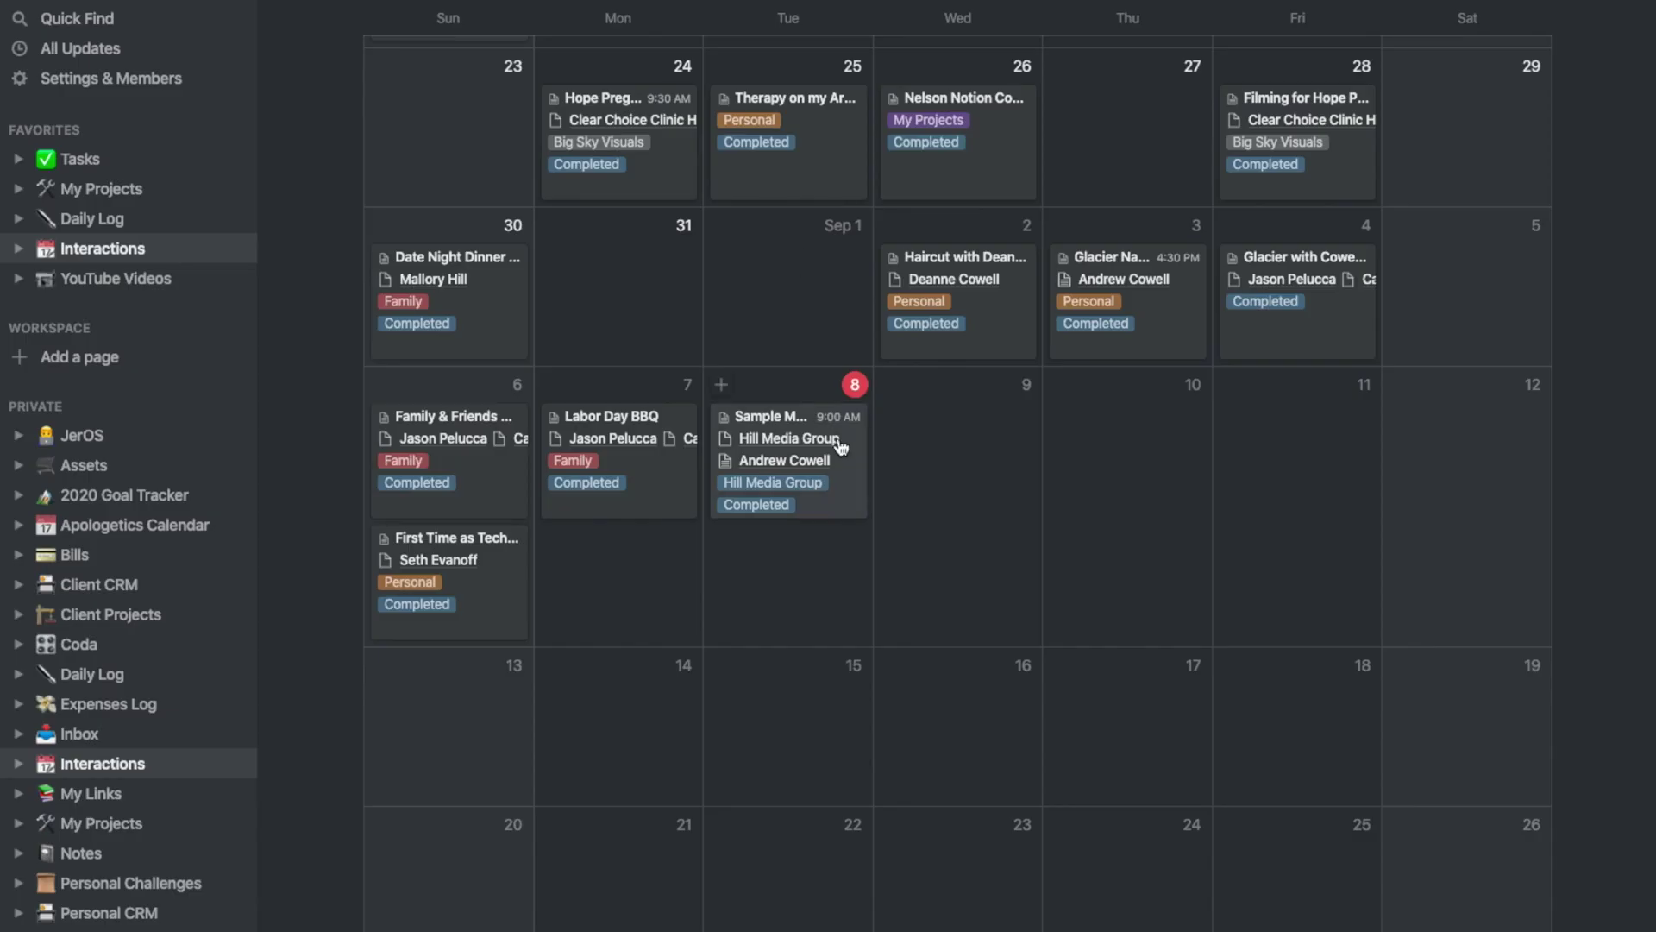
click(843, 444)
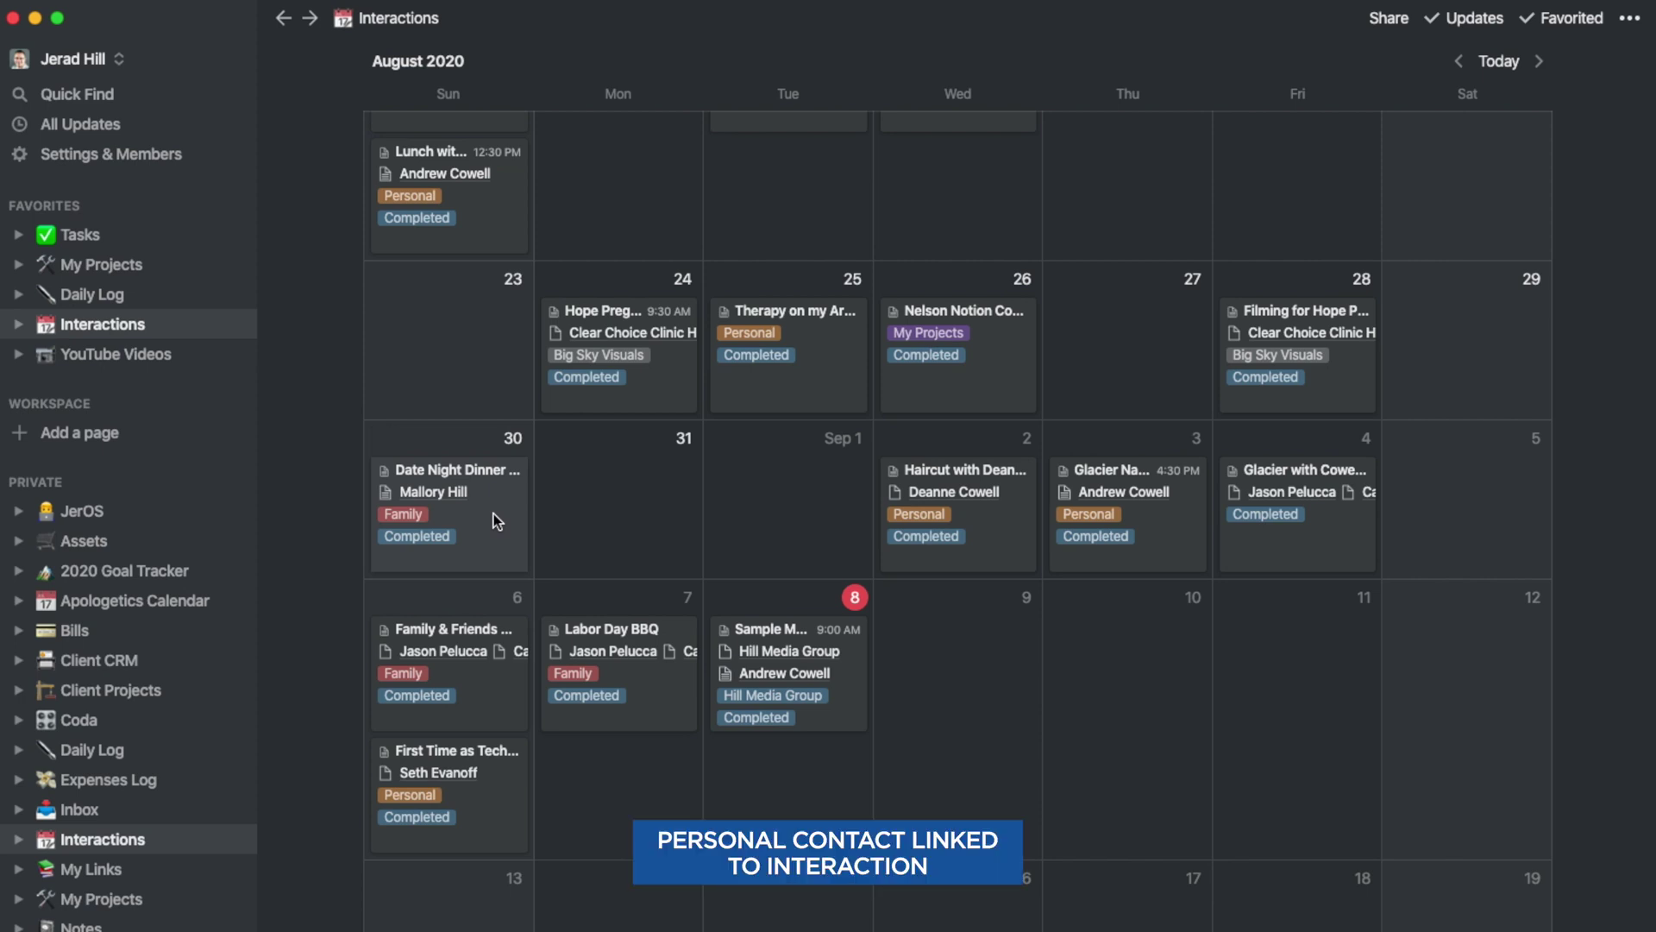
Step: Open the contact linked to the August 30 "Date Night Dinner in BigFork" entry and review its details and Interactions table
click(493, 515)
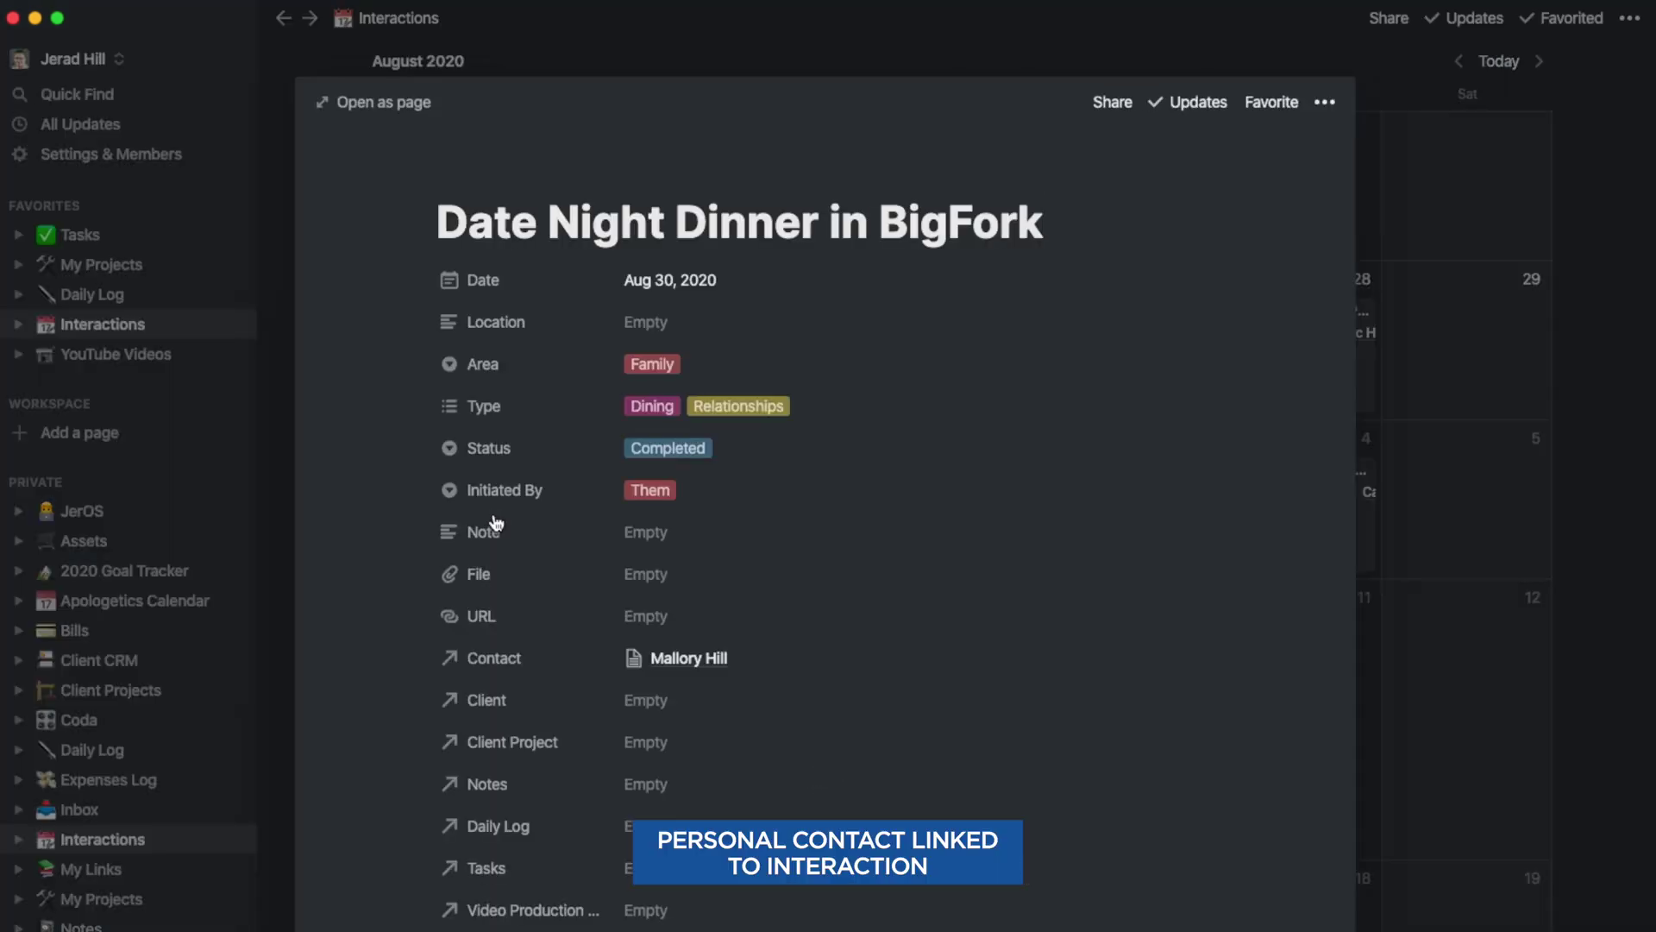
click(713, 664)
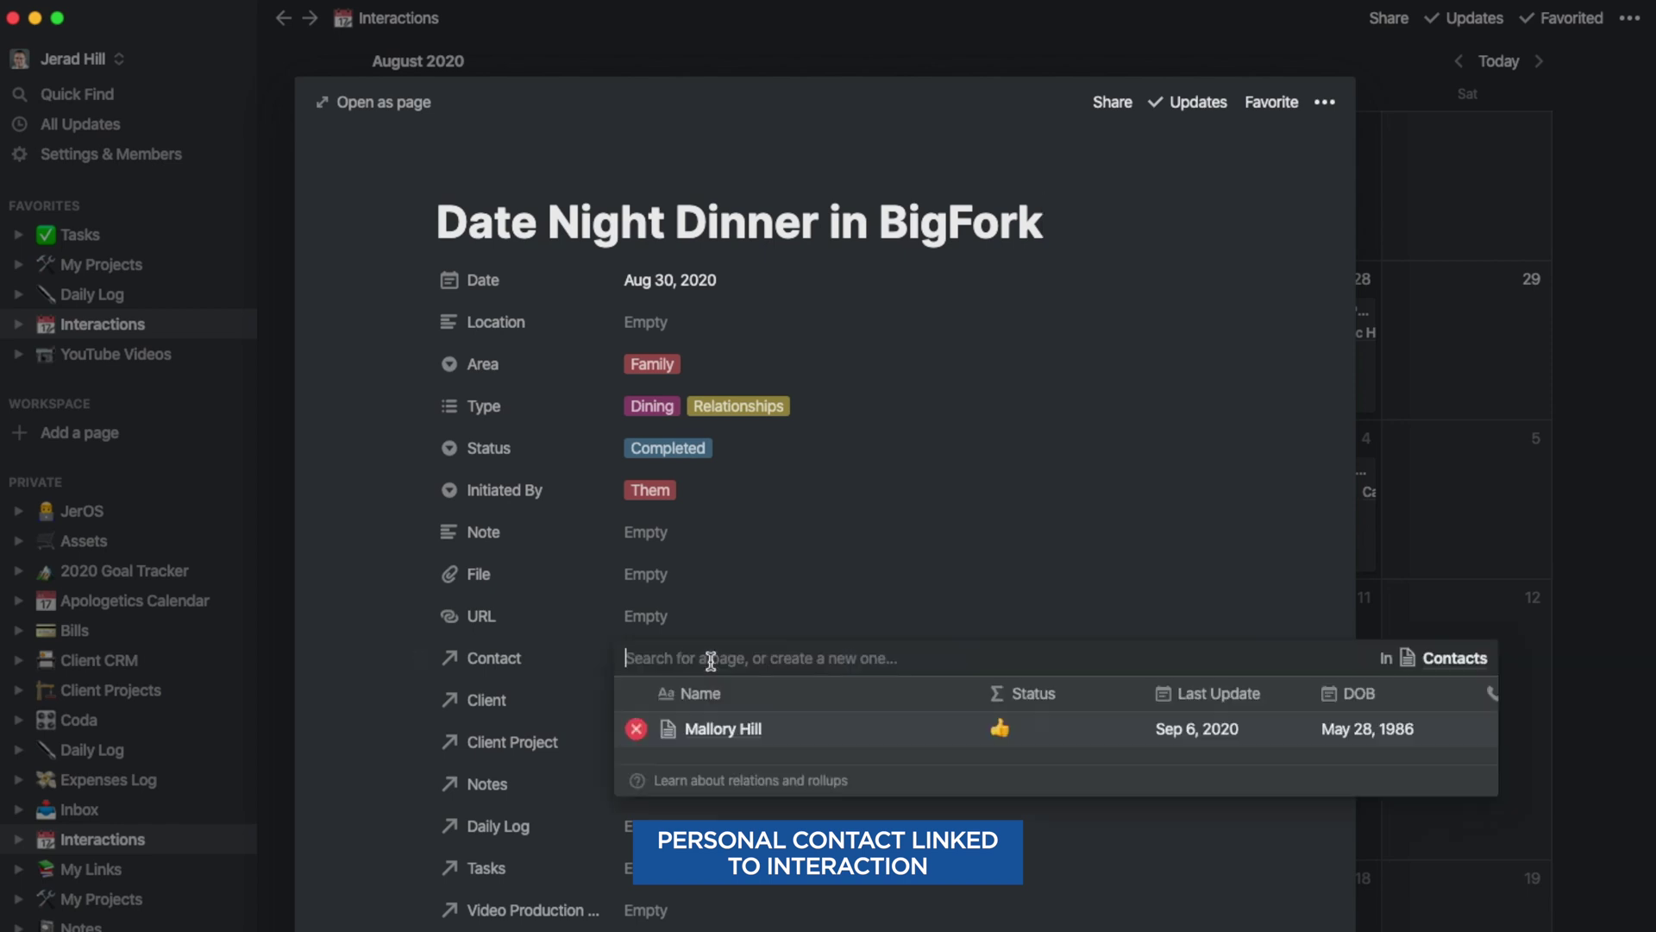
click(712, 731)
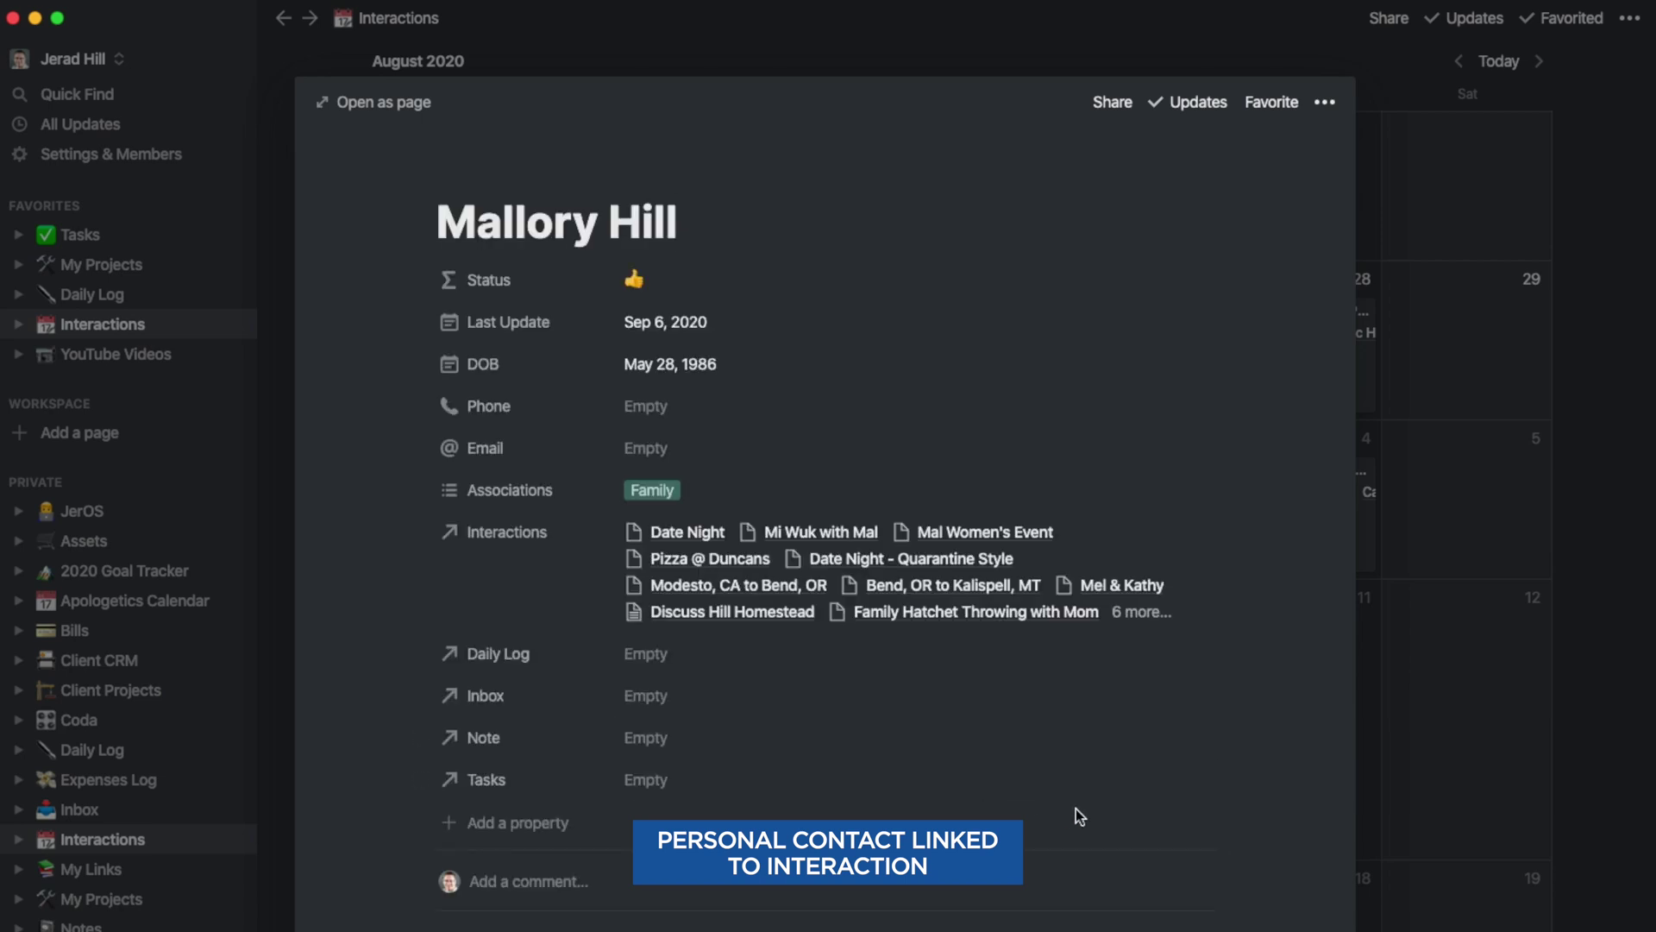
scroll(1075, 809, down, 3)
scroll(1075, 809, down, 5)
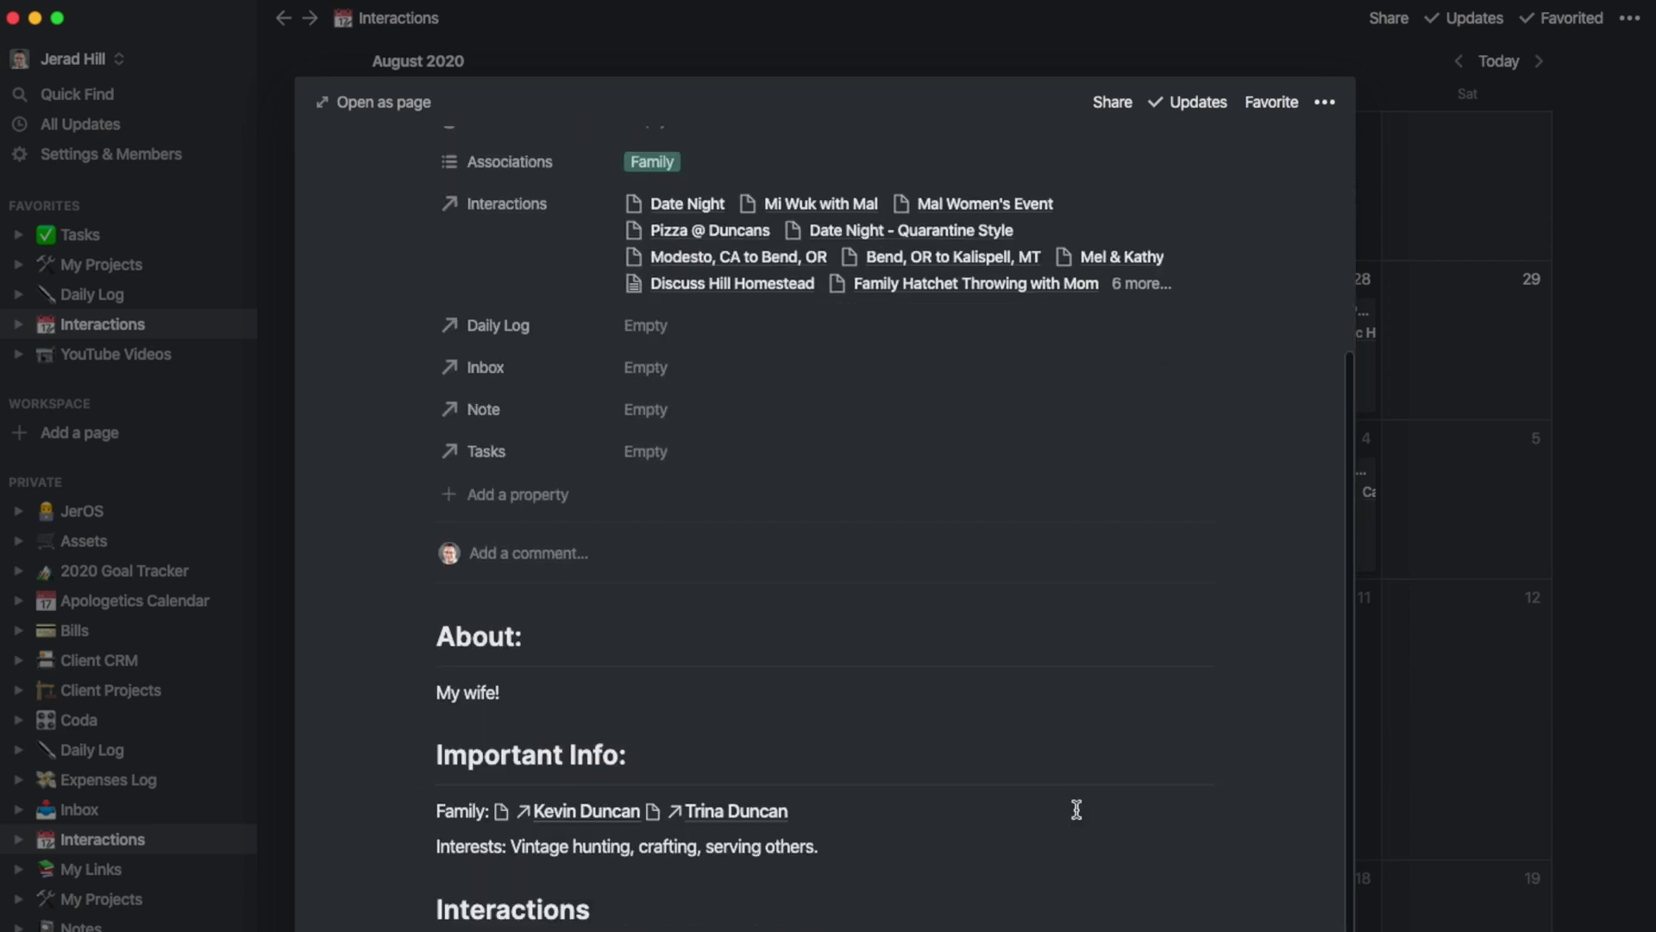
scroll(1074, 809, down, 1)
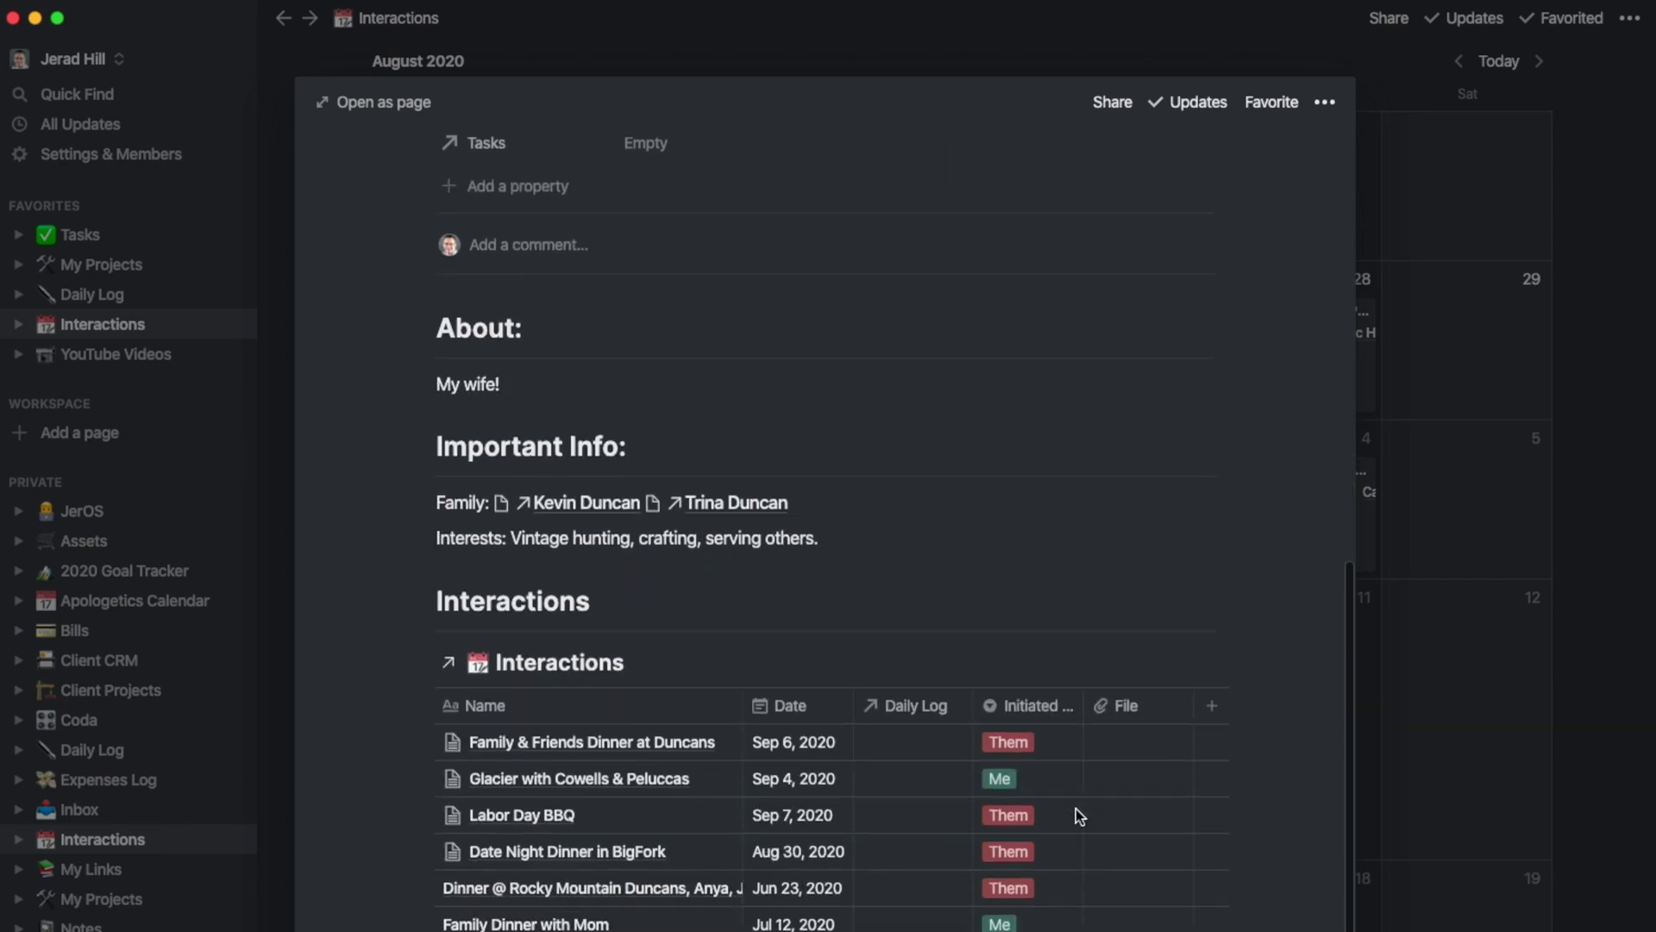